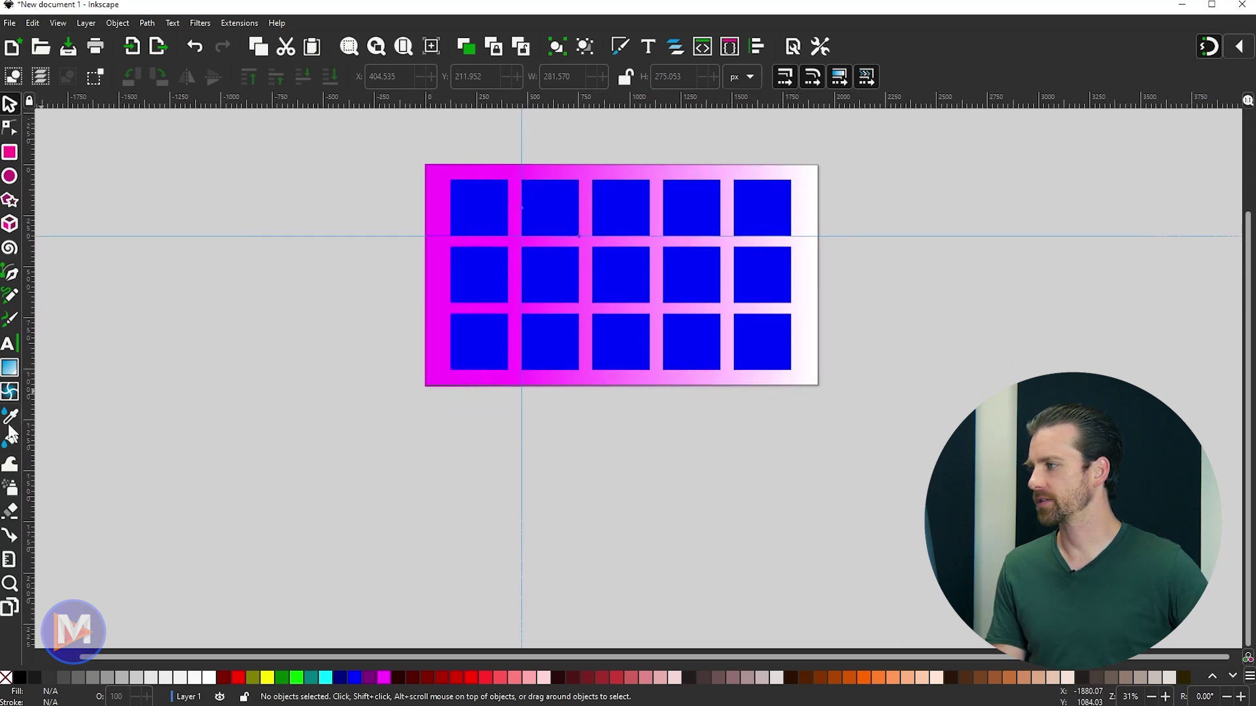
Switch to the Pages tool and add a second blank page beside the gradient page.
click(11, 611)
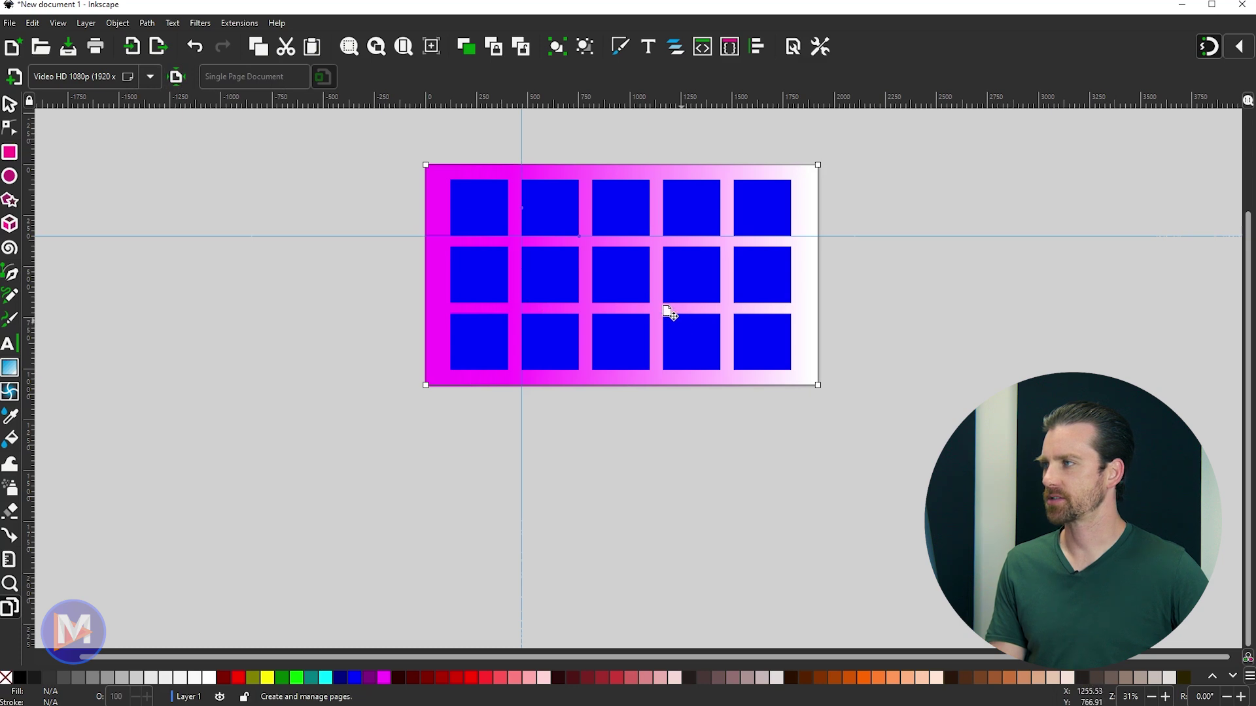
click(14, 77)
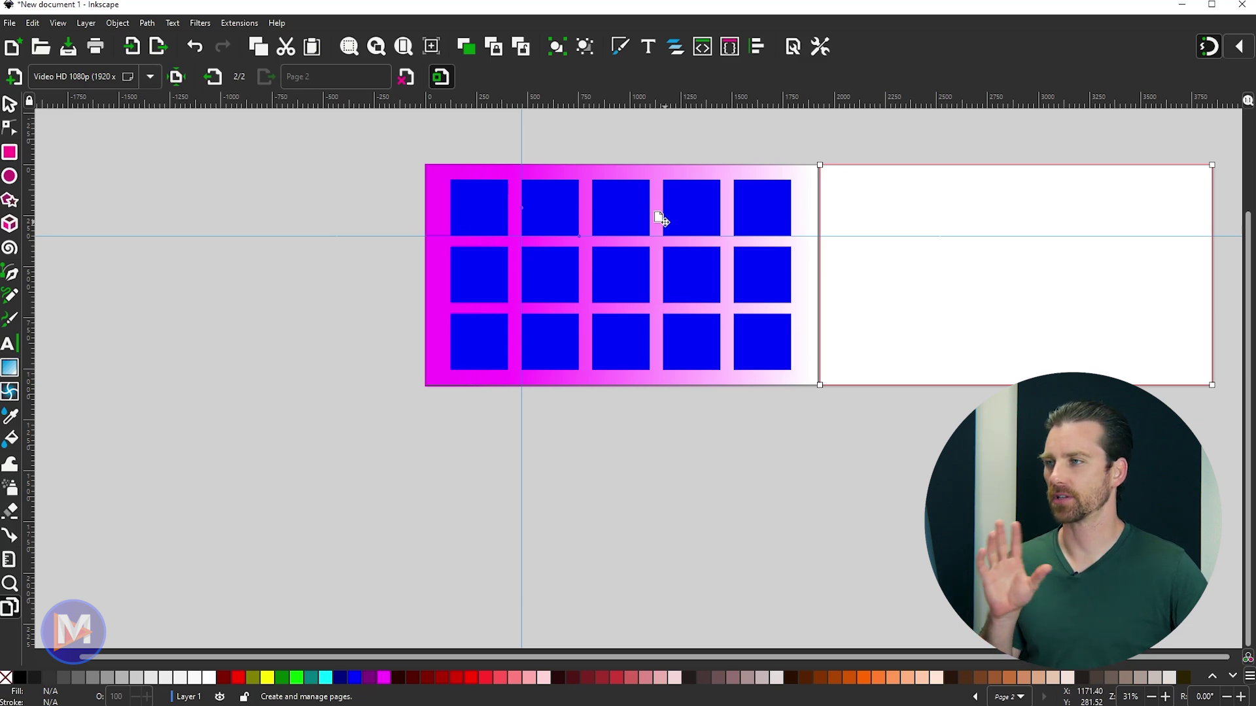
click(150, 77)
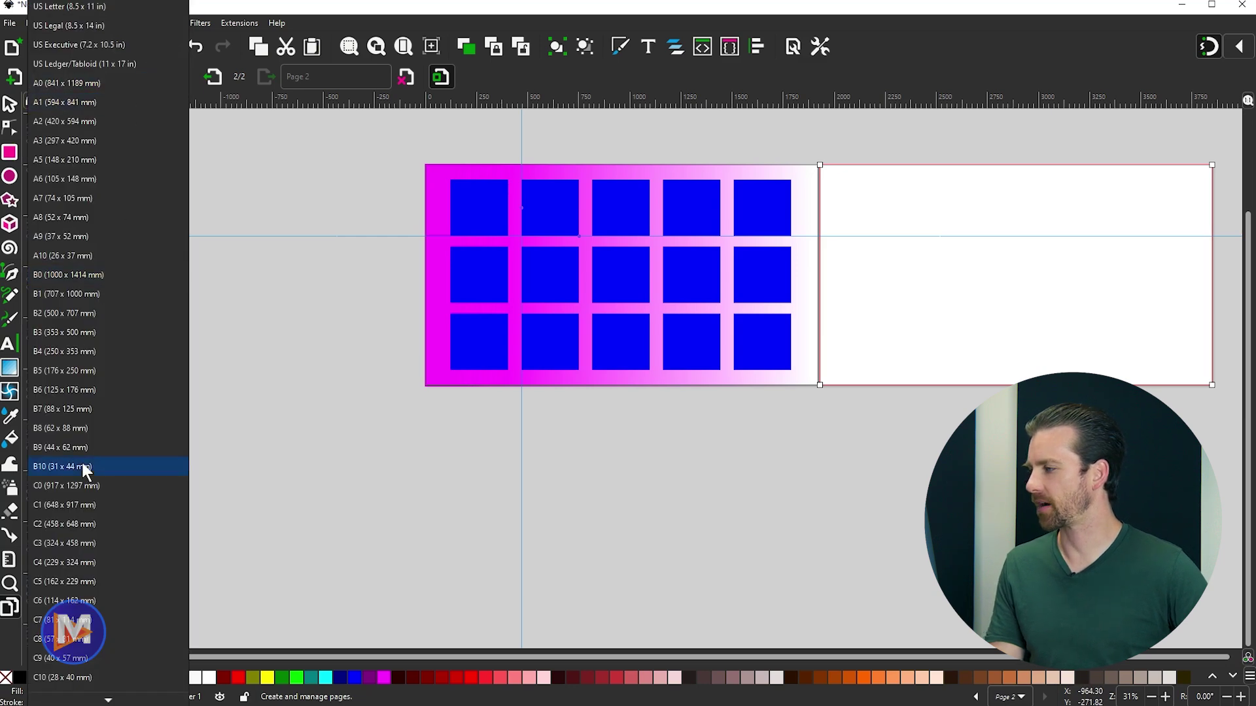
Resize the second page to the B3 preset, then undo it.
scroll(82, 460, down, 1)
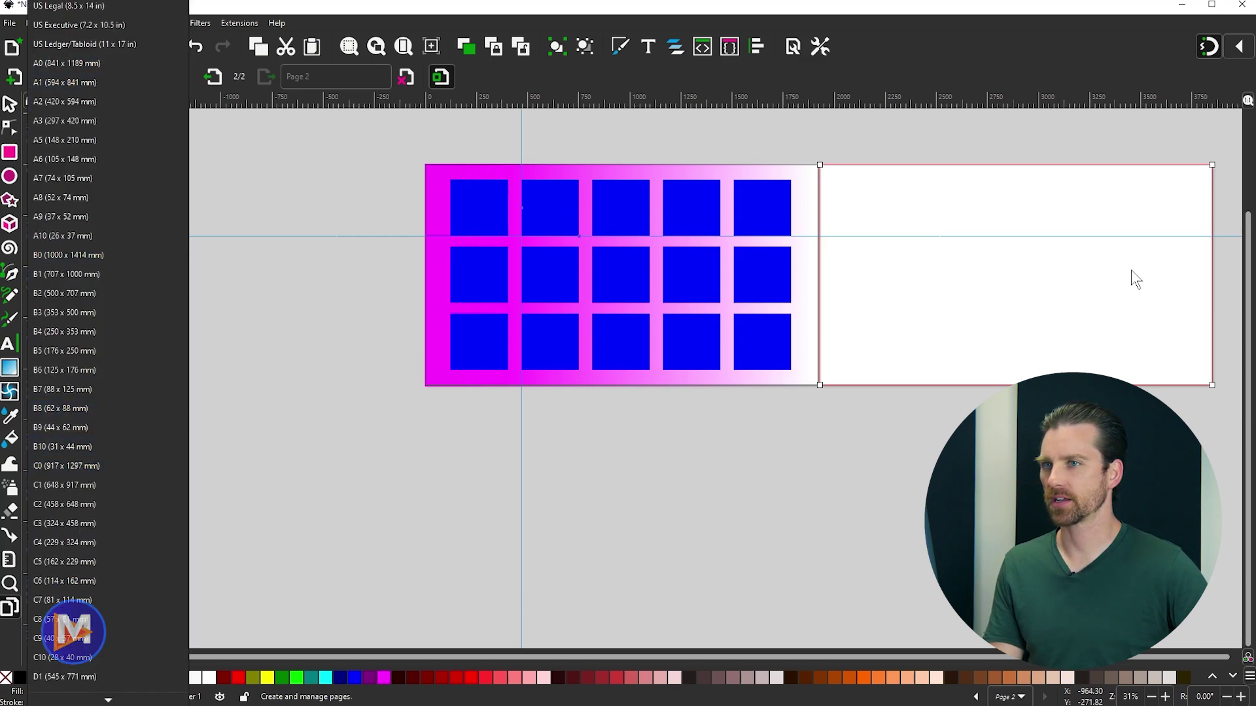
click(40, 317)
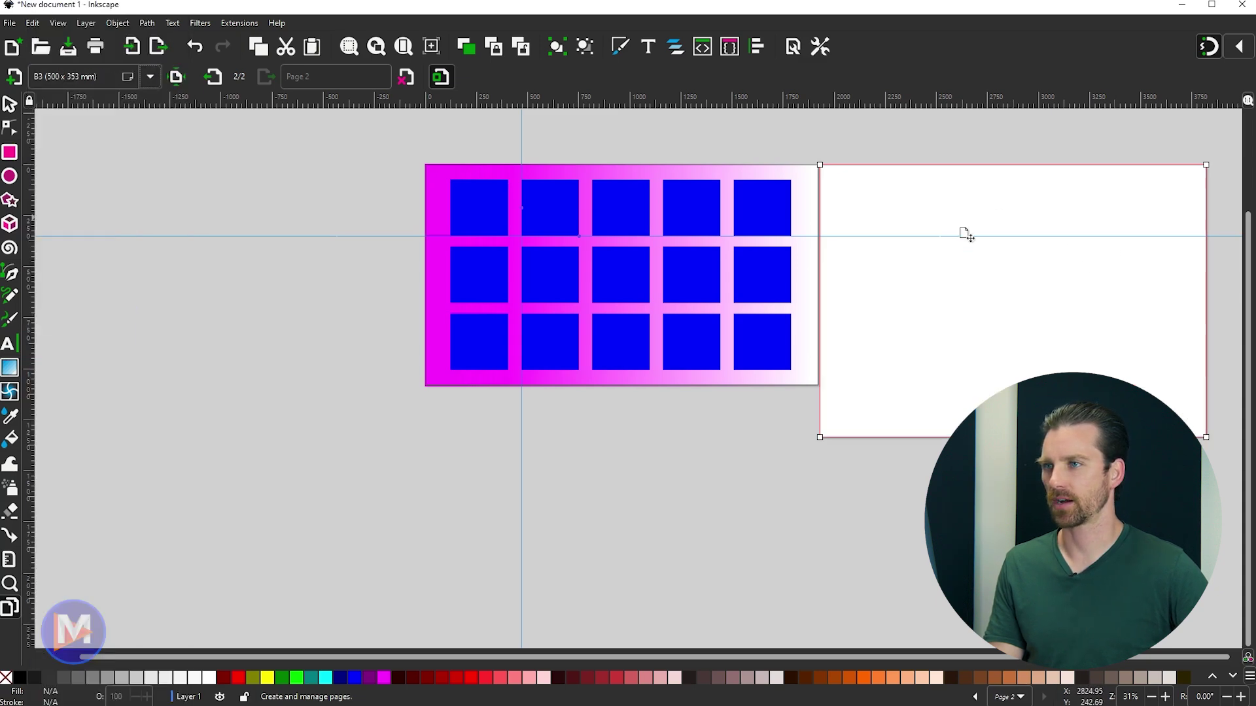
key(ctrl+z)
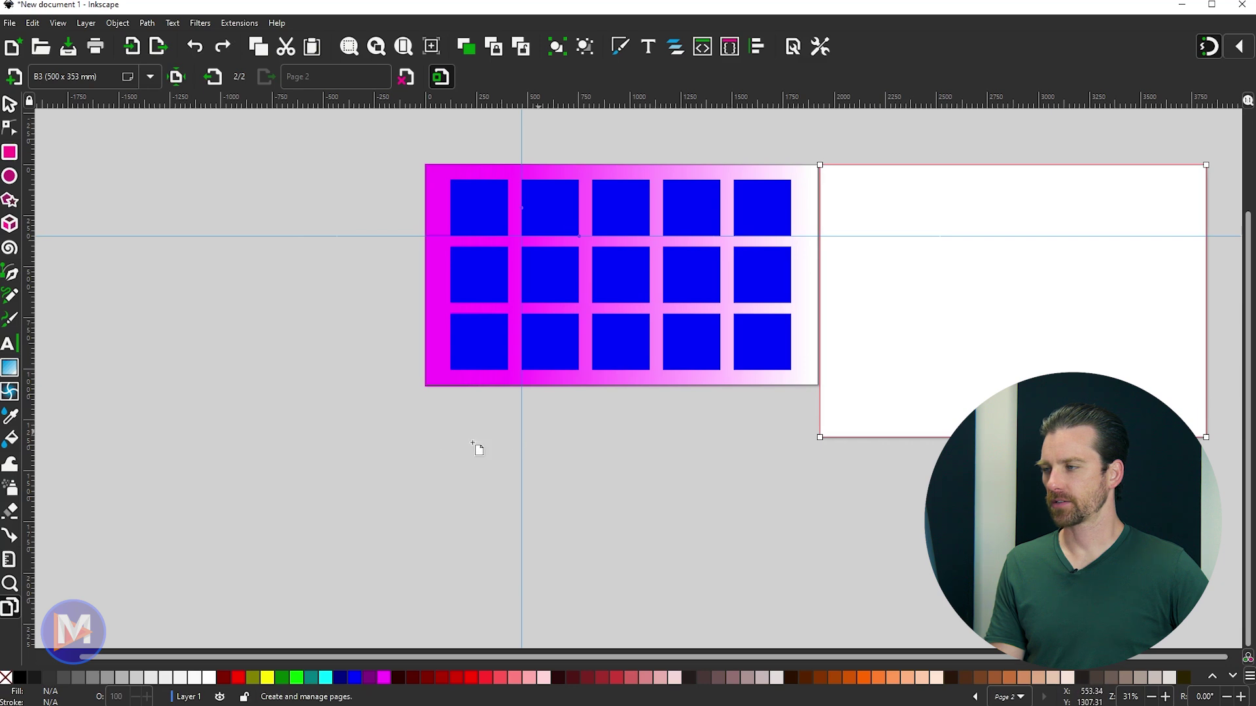
Draw a third page below the first, shift it left, and nudge page 2 right.
drag(424, 413, 807, 554)
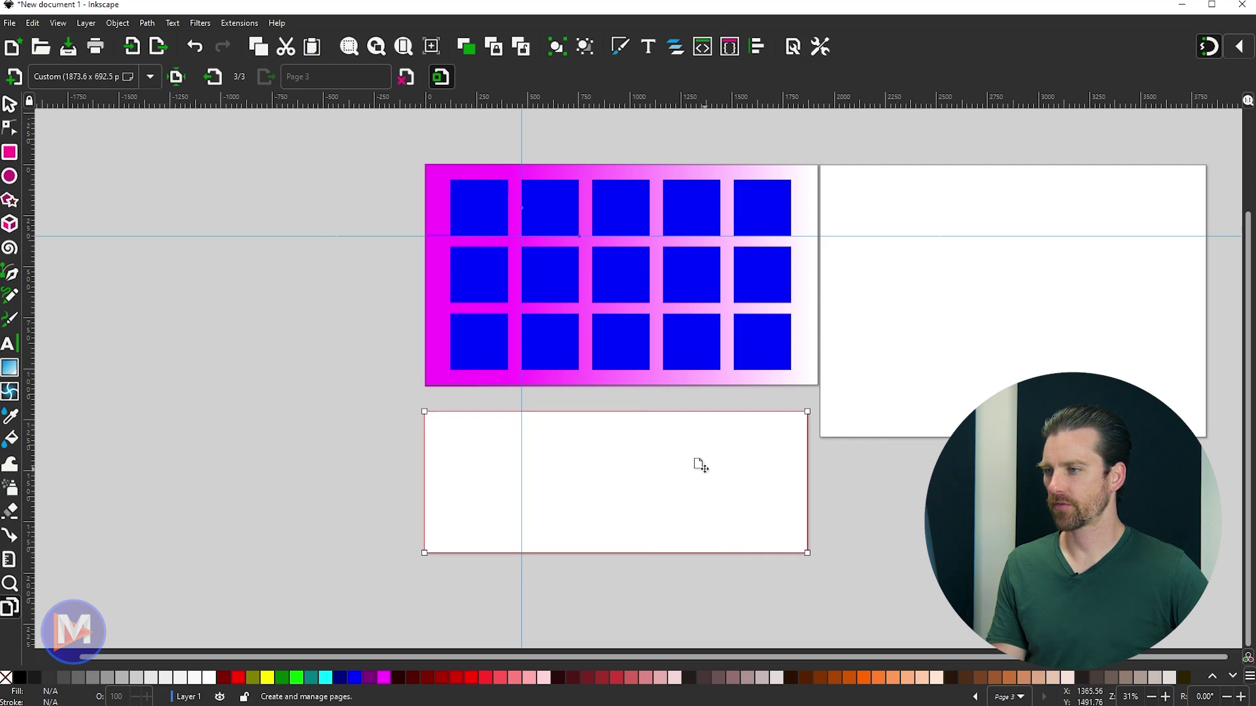
drag(638, 457, 323, 454)
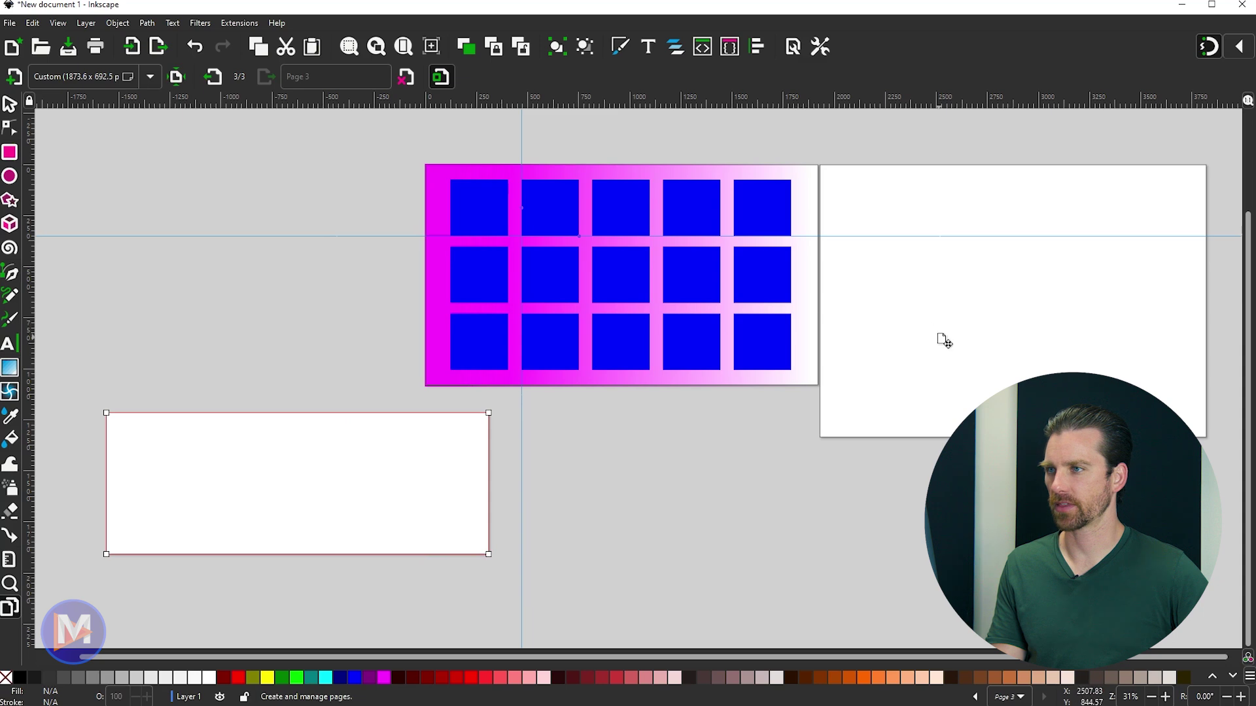
drag(944, 340, 984, 362)
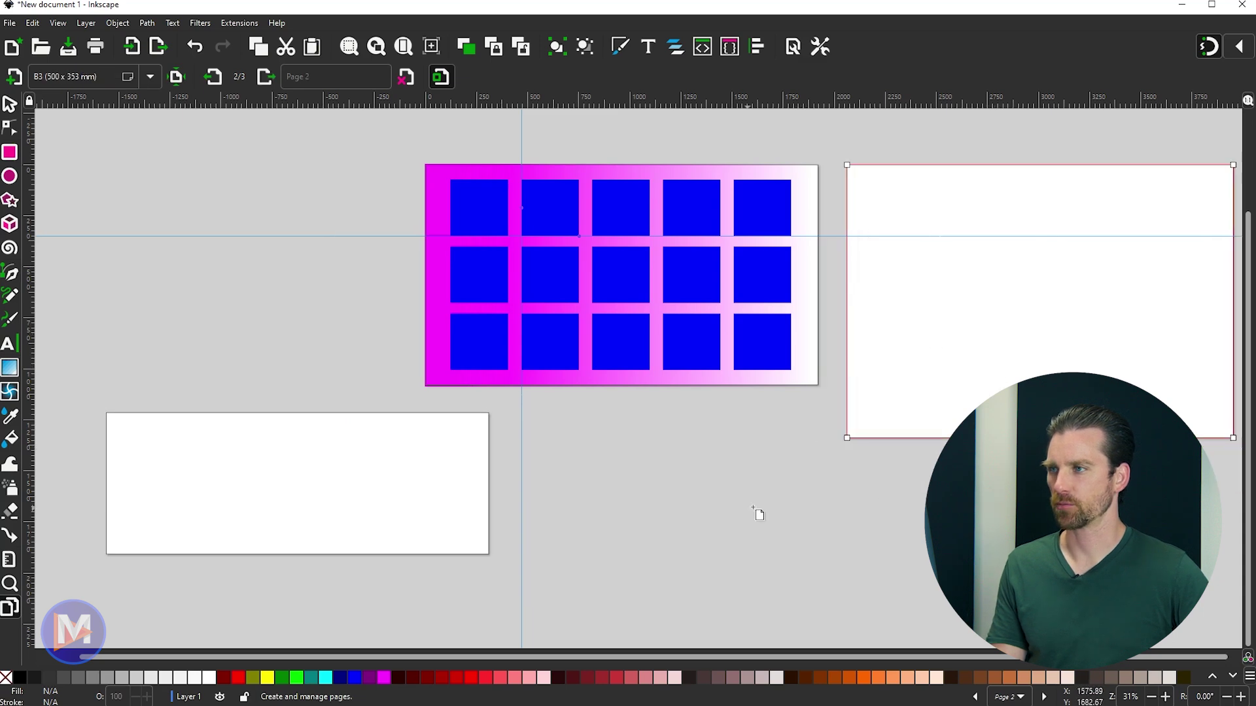
Undo the third page and B3 resize, then snap page 2 directly beneath page 1.
key(ctrl+z)
key(ctrl+z)
key(ctrl+z)
key(ctrl+z)
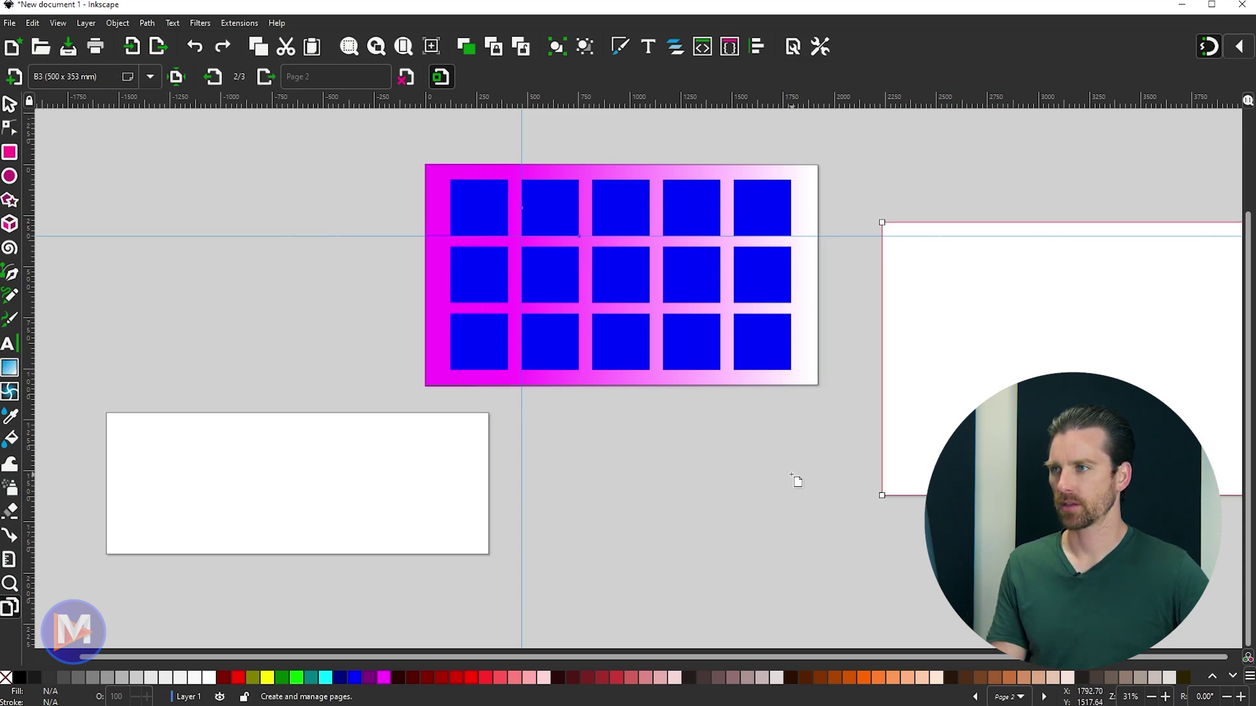
key(ctrl+z)
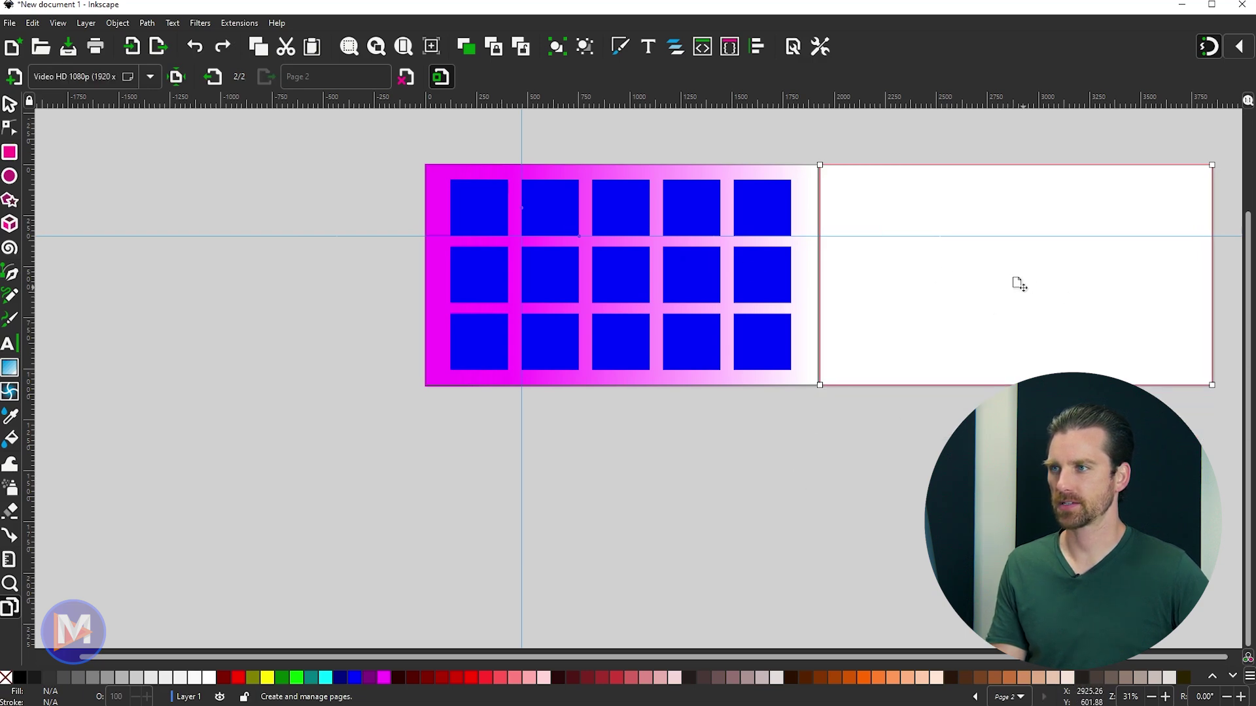
drag(1027, 288, 629, 525)
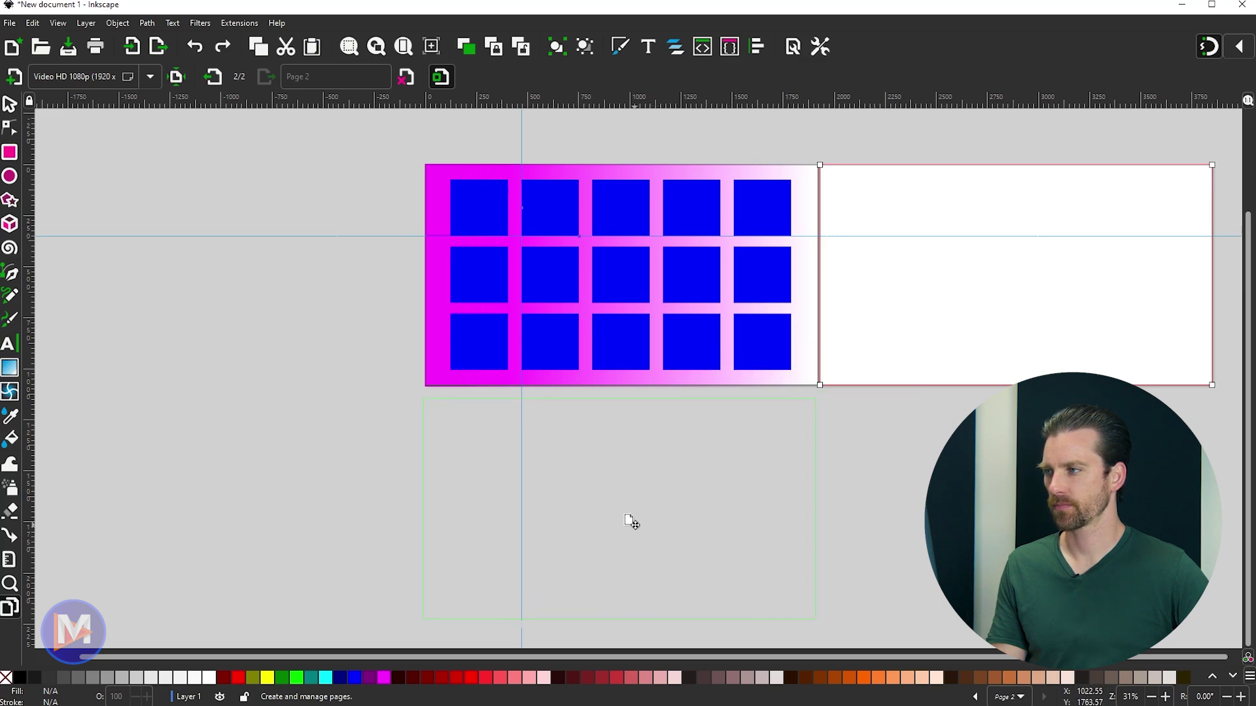
drag(633, 521, 622, 525)
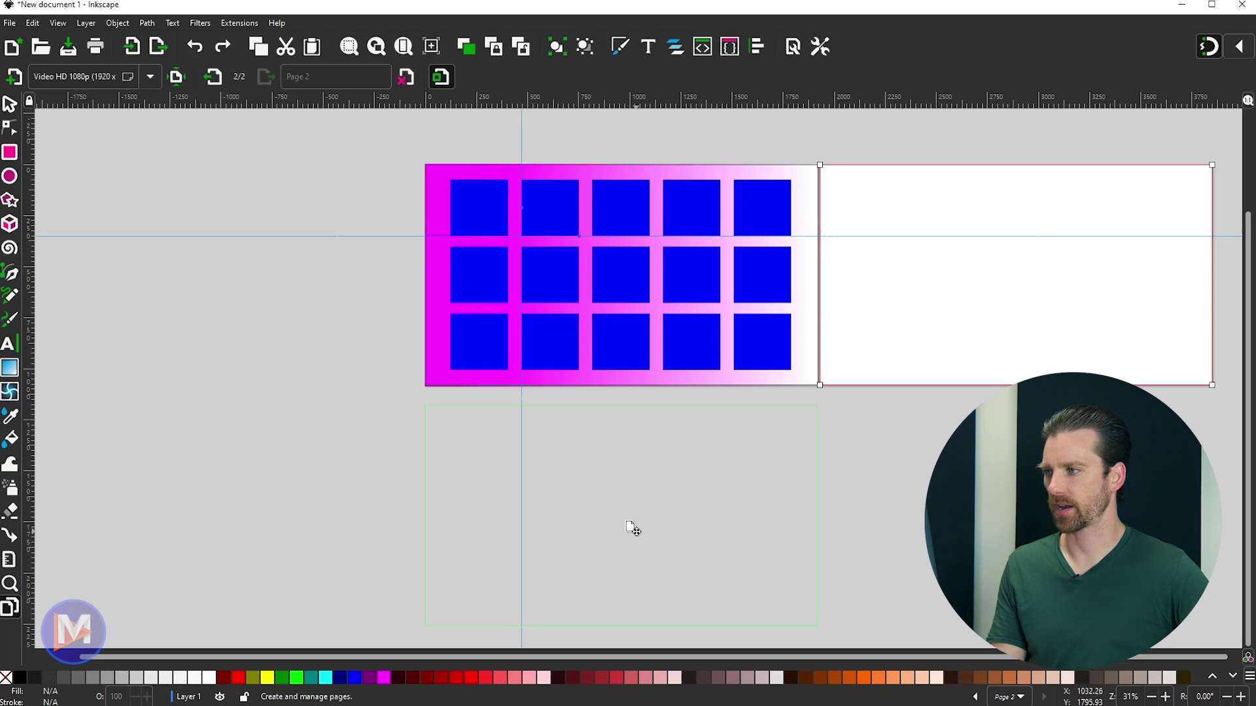
drag(630, 527, 629, 527)
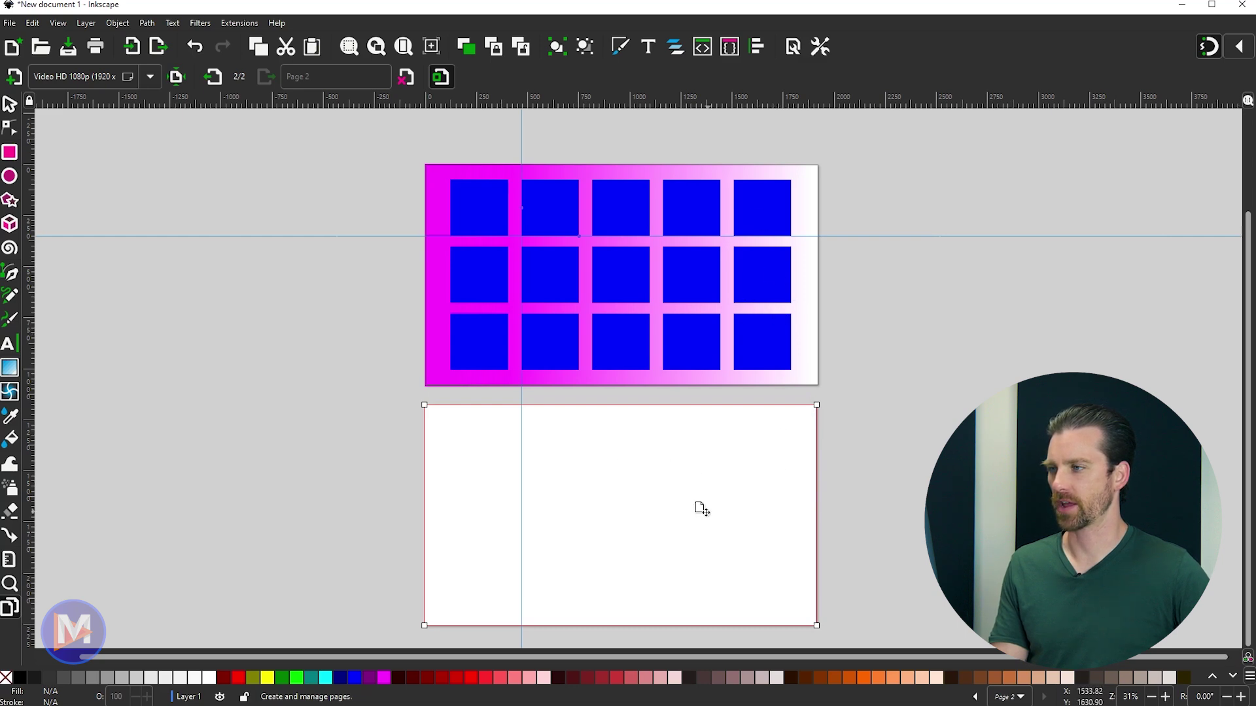
scroll(704, 510, down, 2)
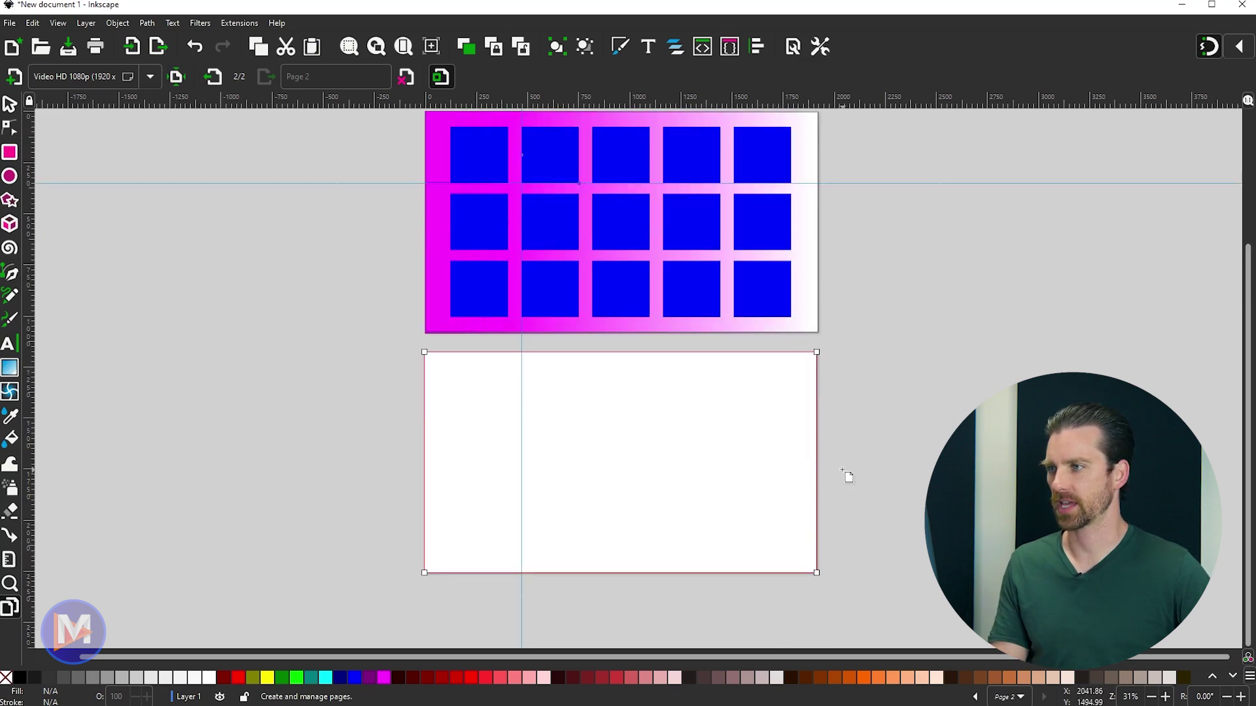
scroll(844, 474, up, 2)
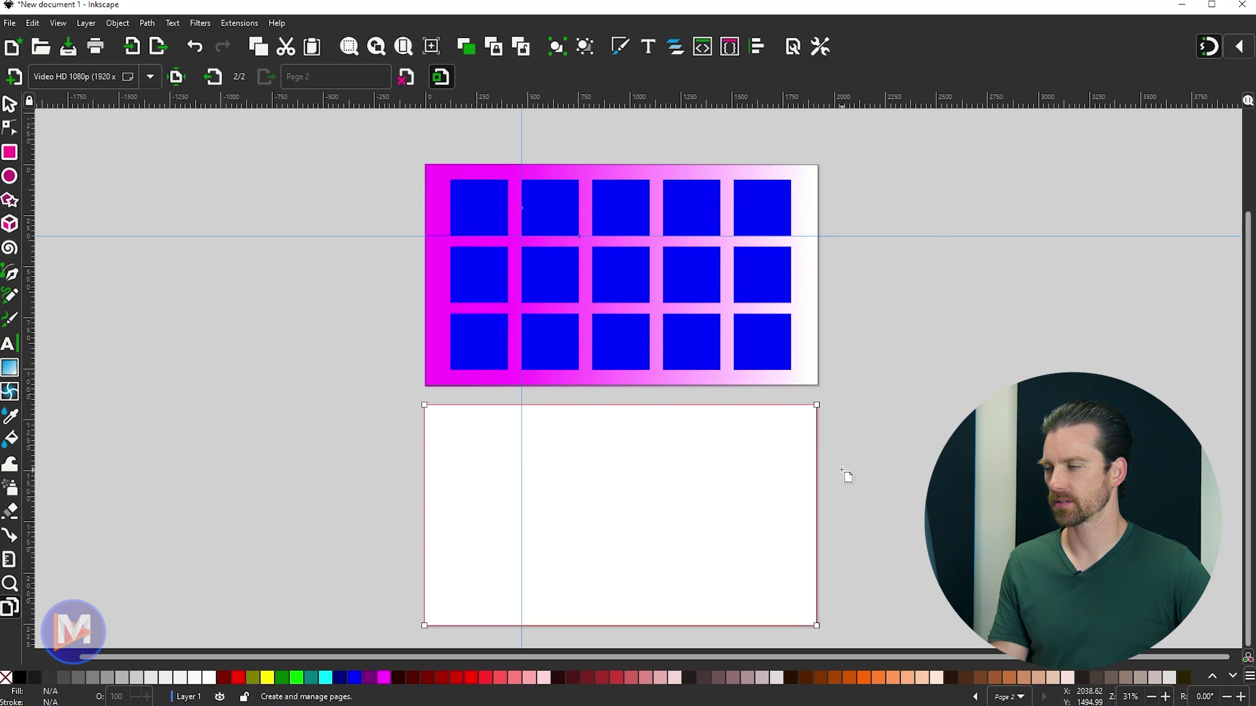
Draw a blue ellipse on page 2, try fitting the page to it, then undo.
click(10, 178)
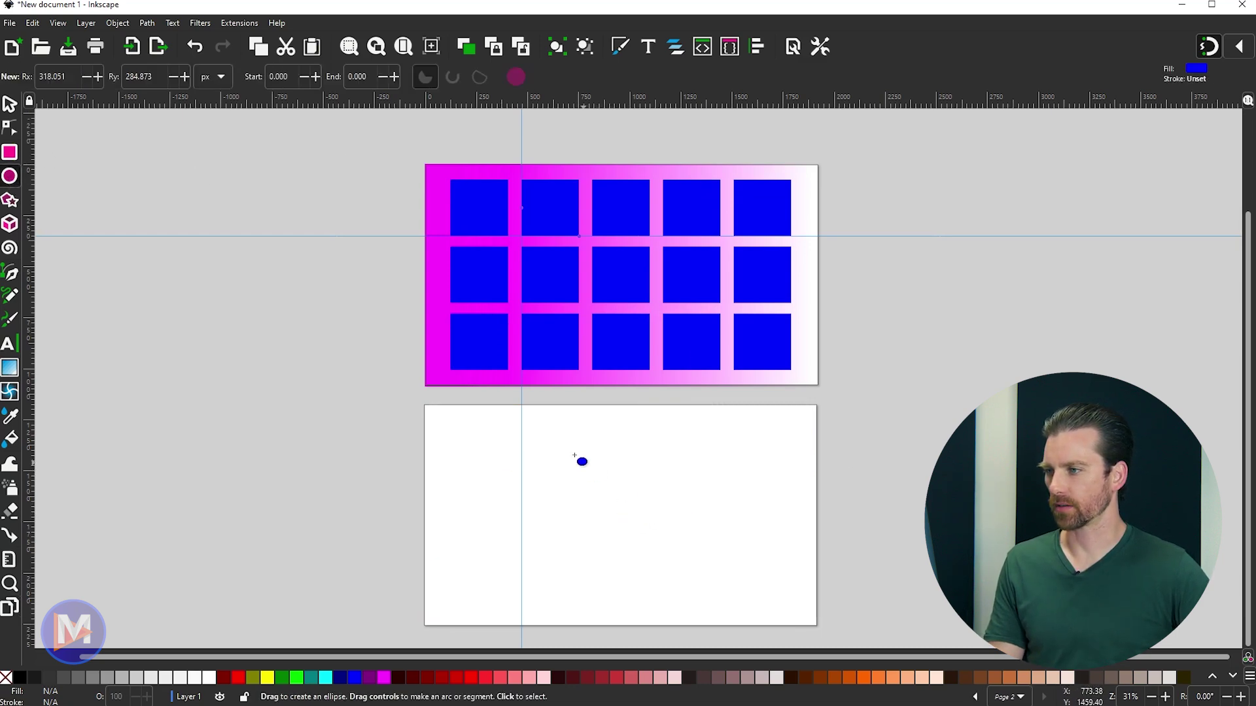
drag(574, 455, 726, 587)
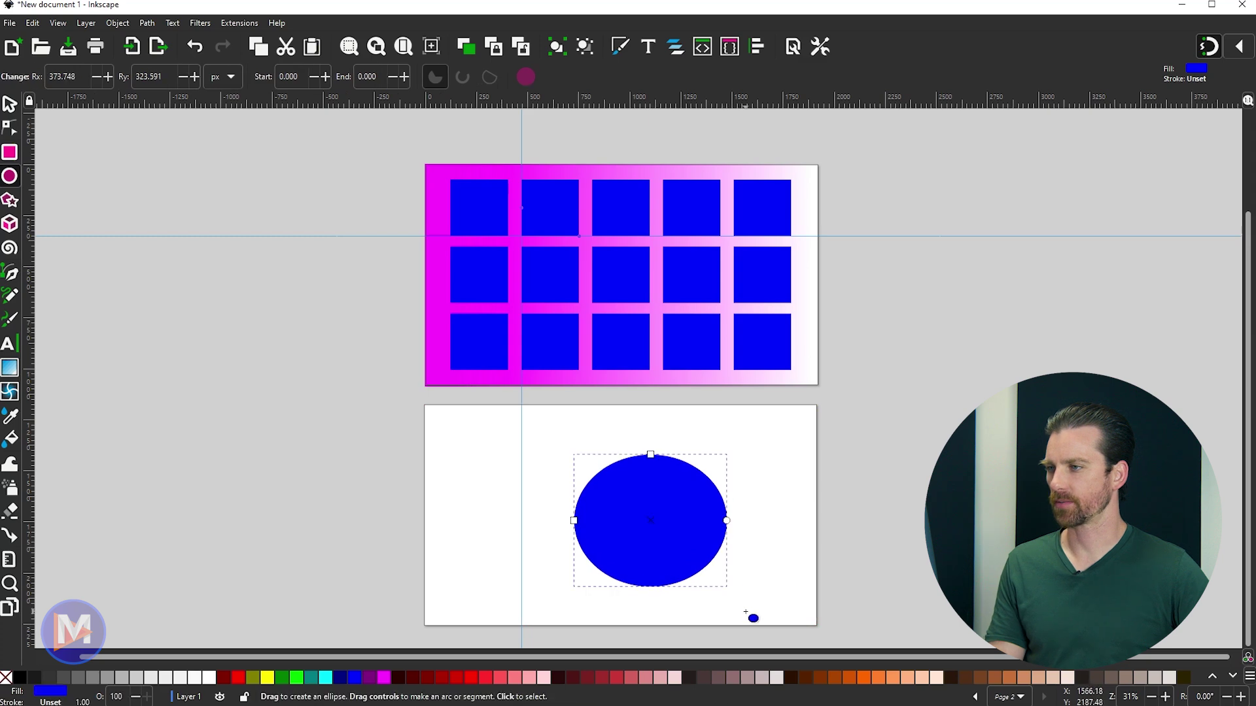
click(10, 608)
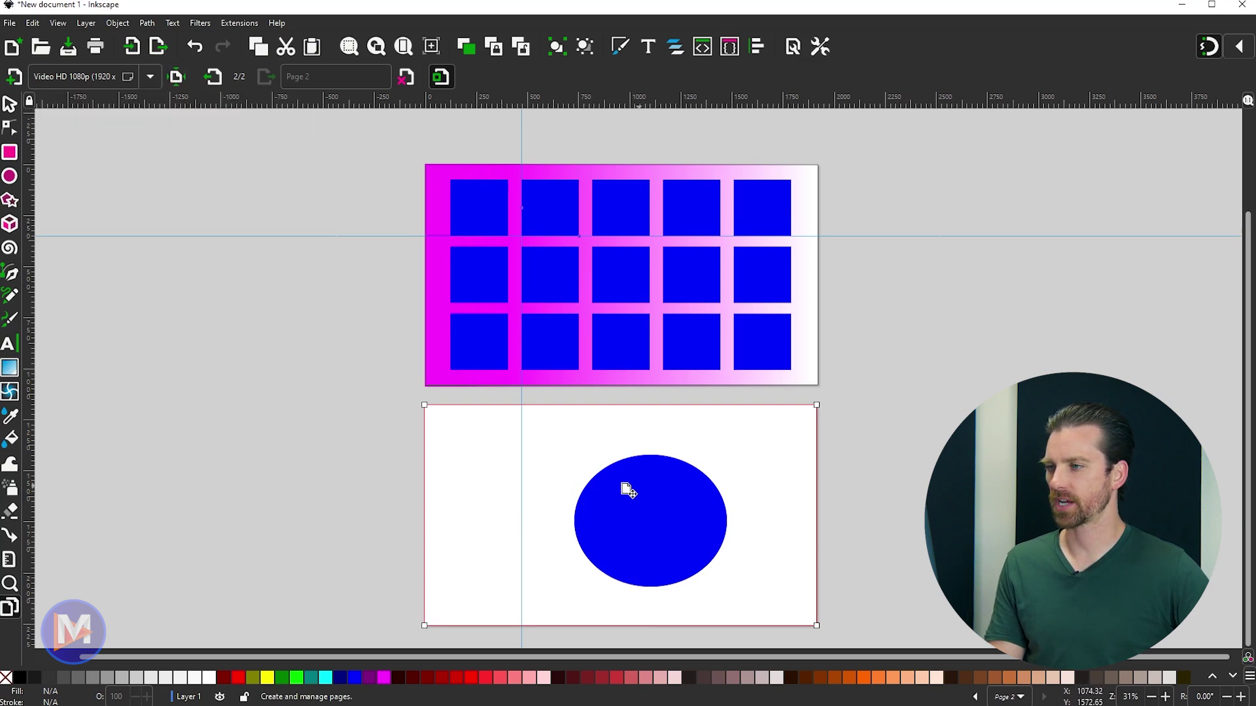
click(174, 76)
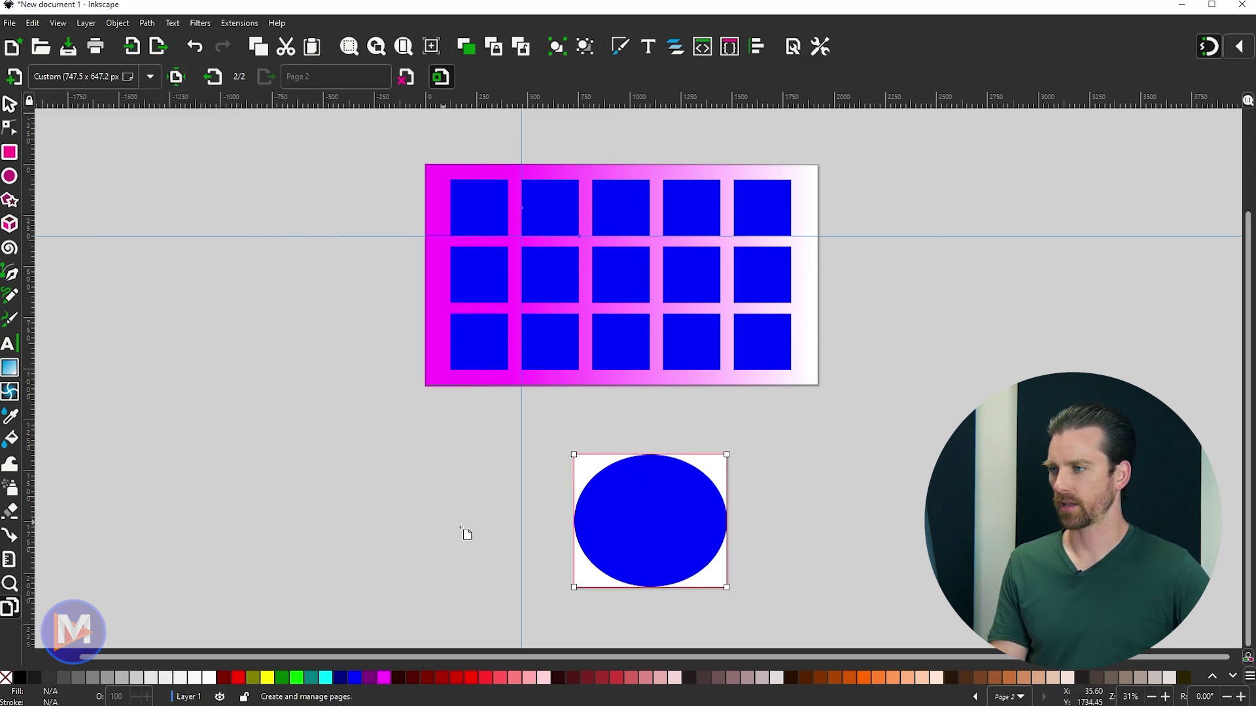
key(ctrl+z)
Switch between Page 1 with the squares and Page 2 with the ellipse, ending on Page 2.
scroll(742, 549, down, 1)
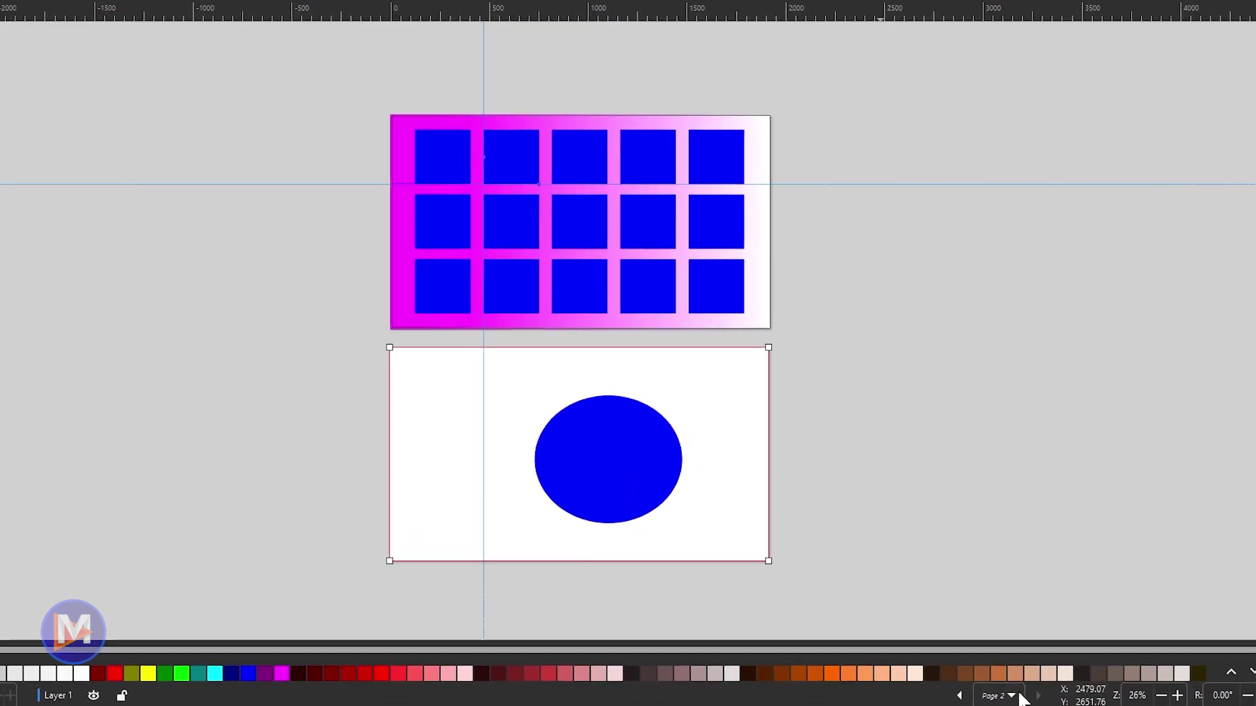
click(1013, 696)
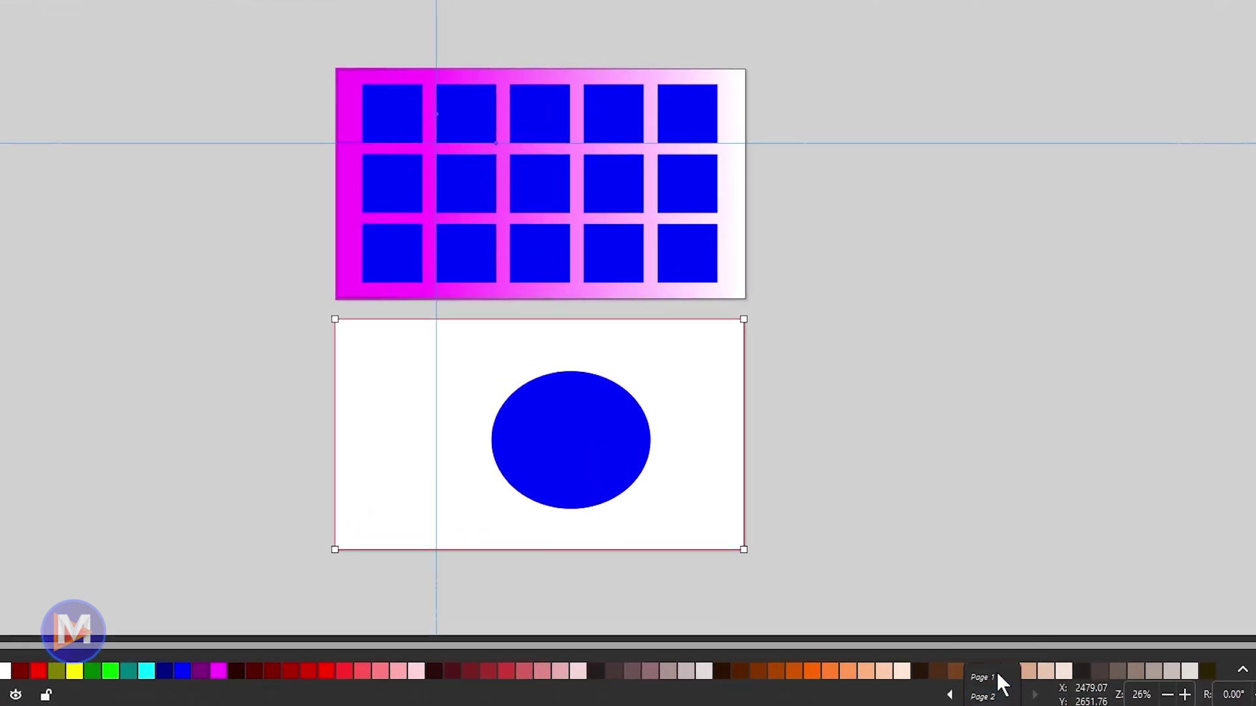
click(988, 696)
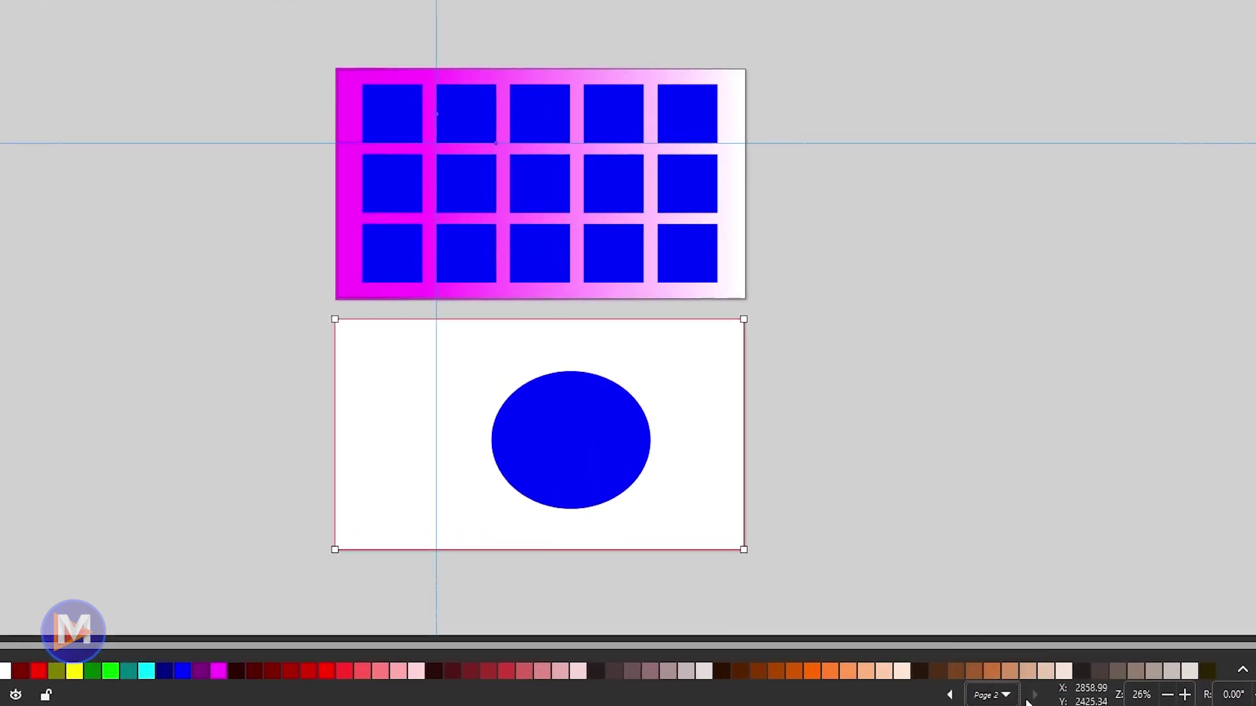
click(1007, 696)
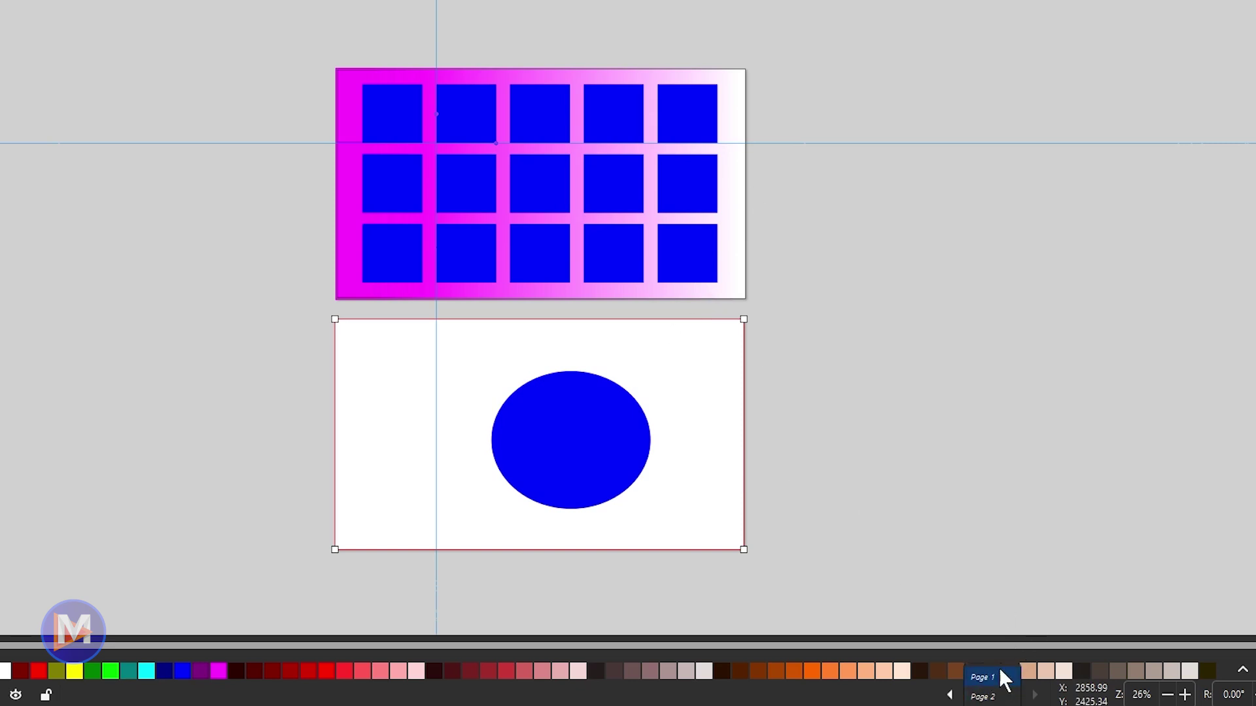
click(987, 679)
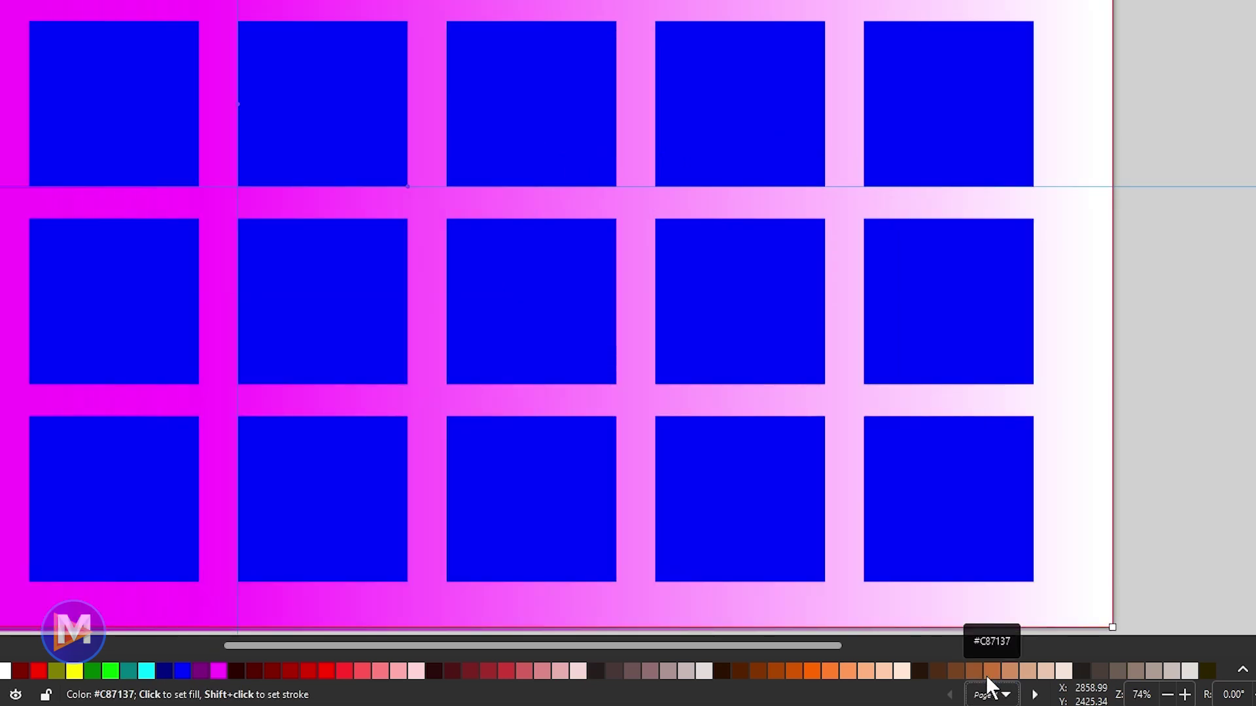
click(1008, 697)
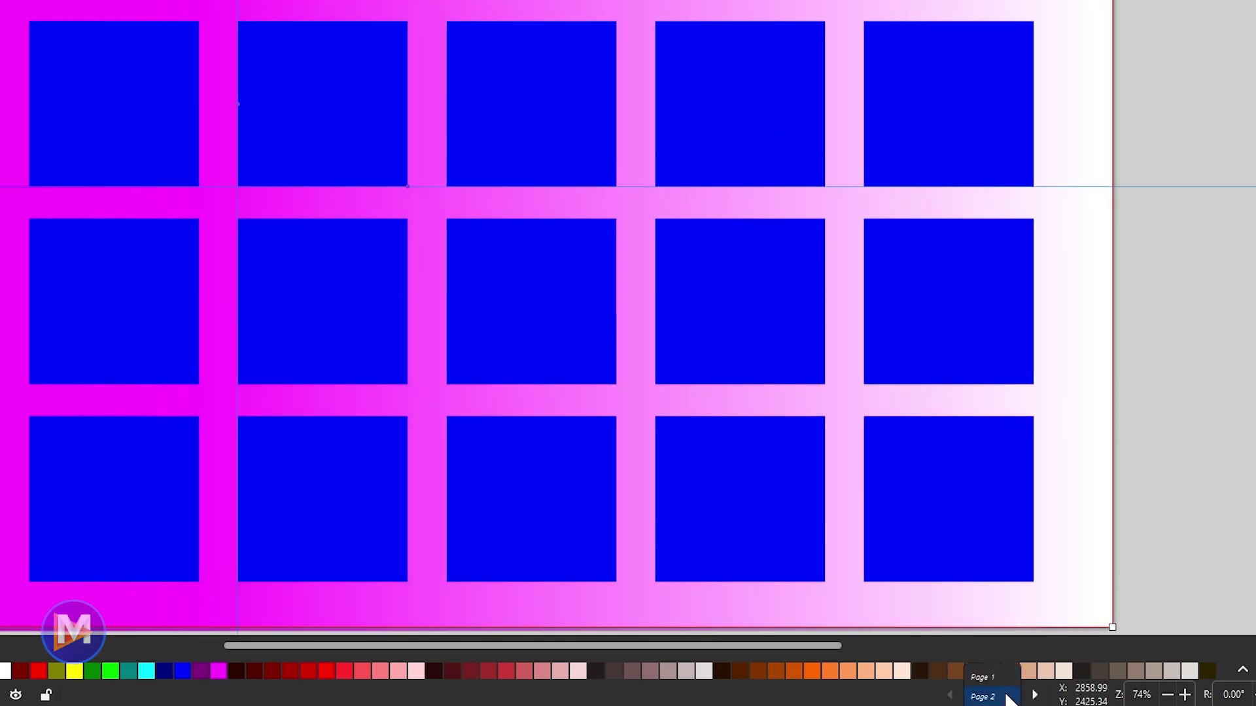
click(1007, 697)
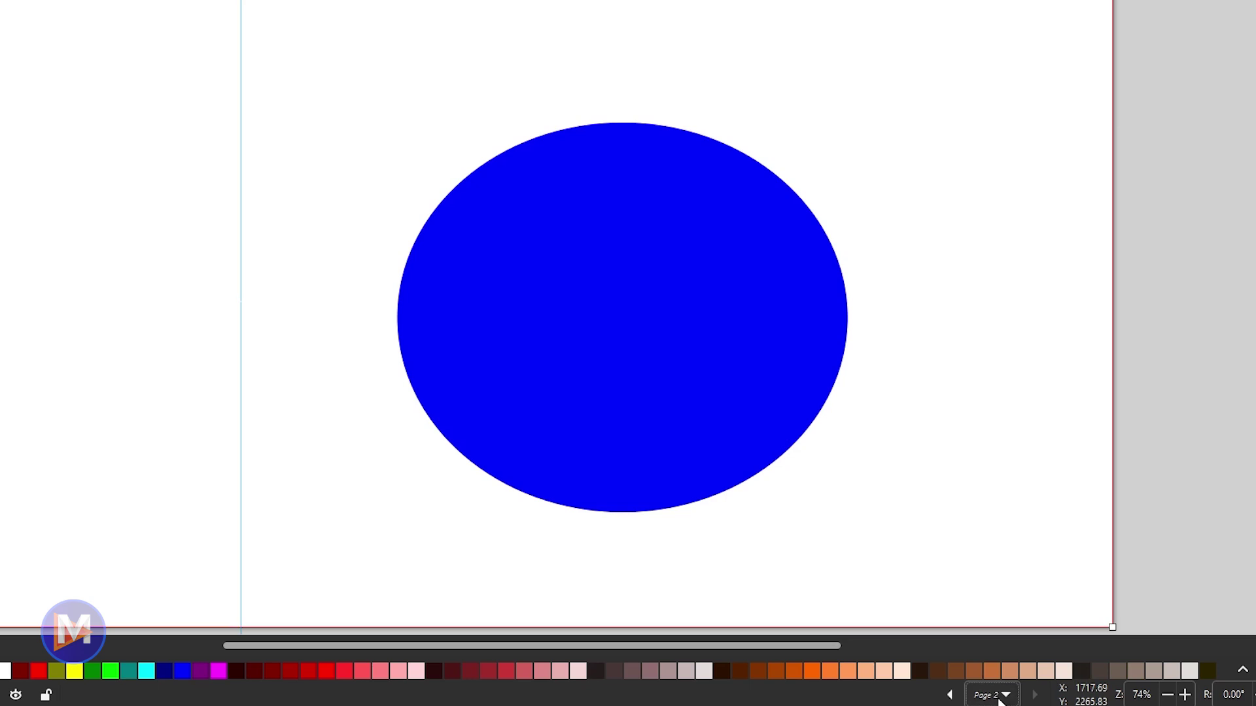
click(1007, 697)
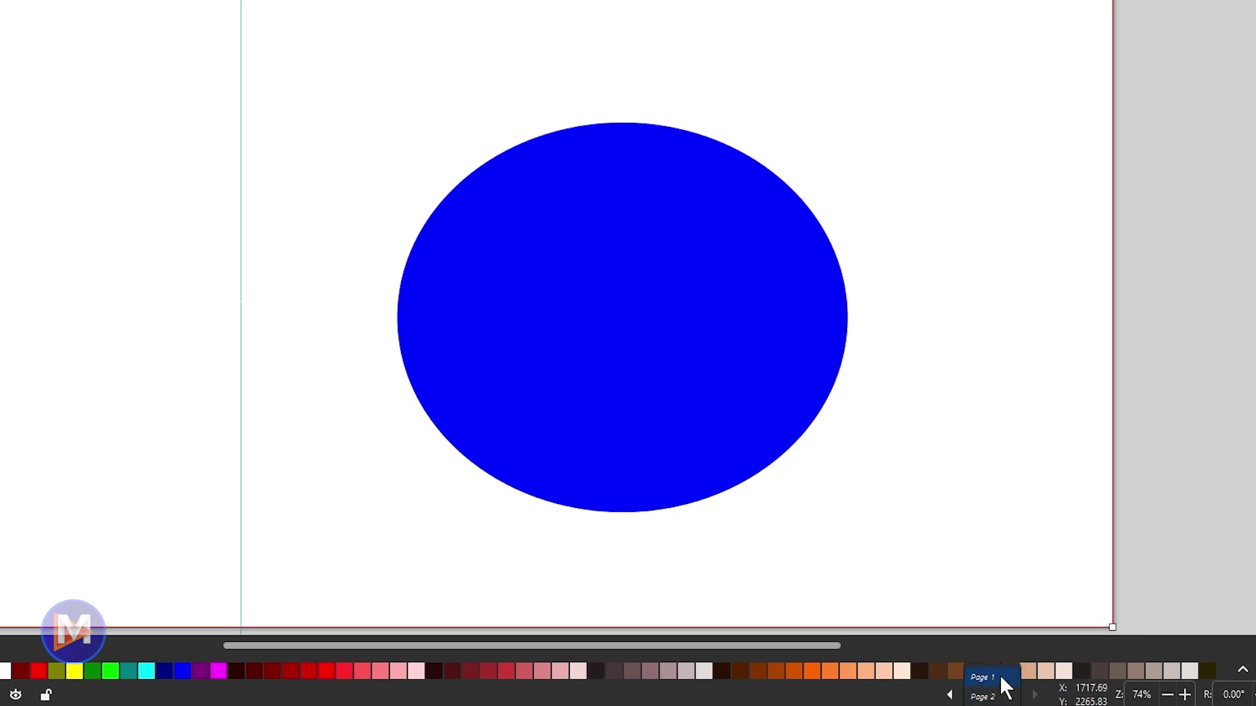
click(1002, 679)
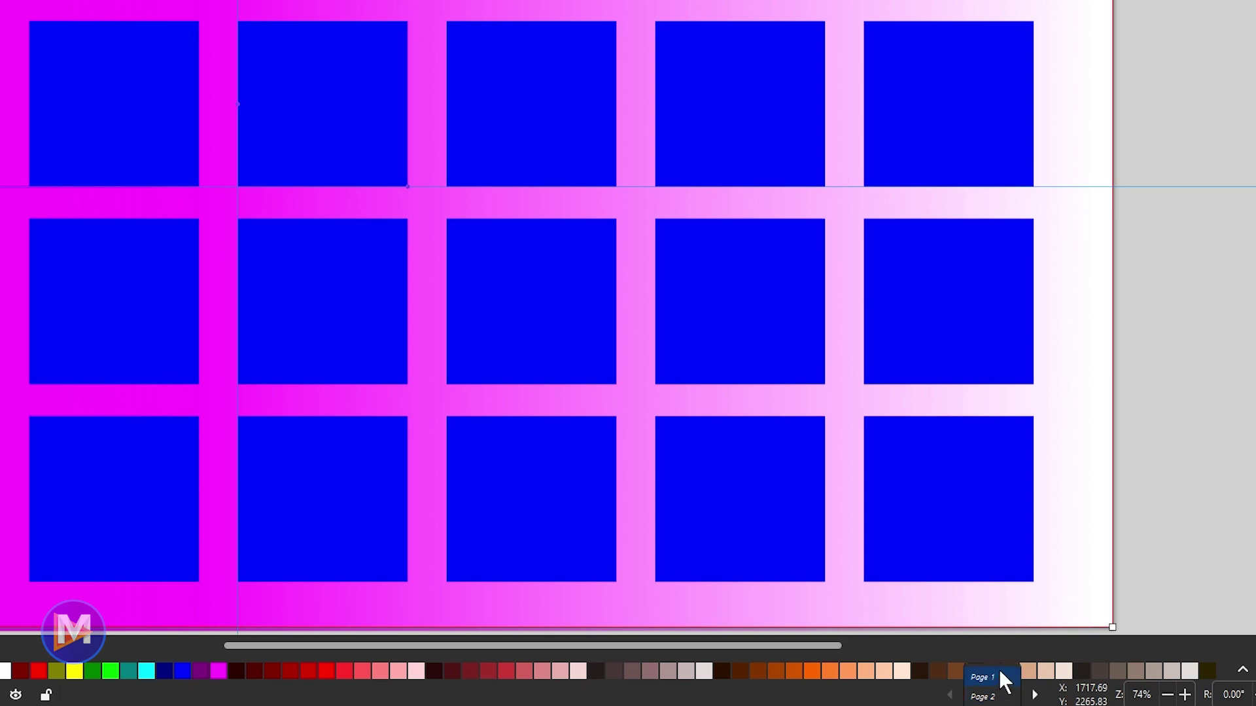
click(994, 698)
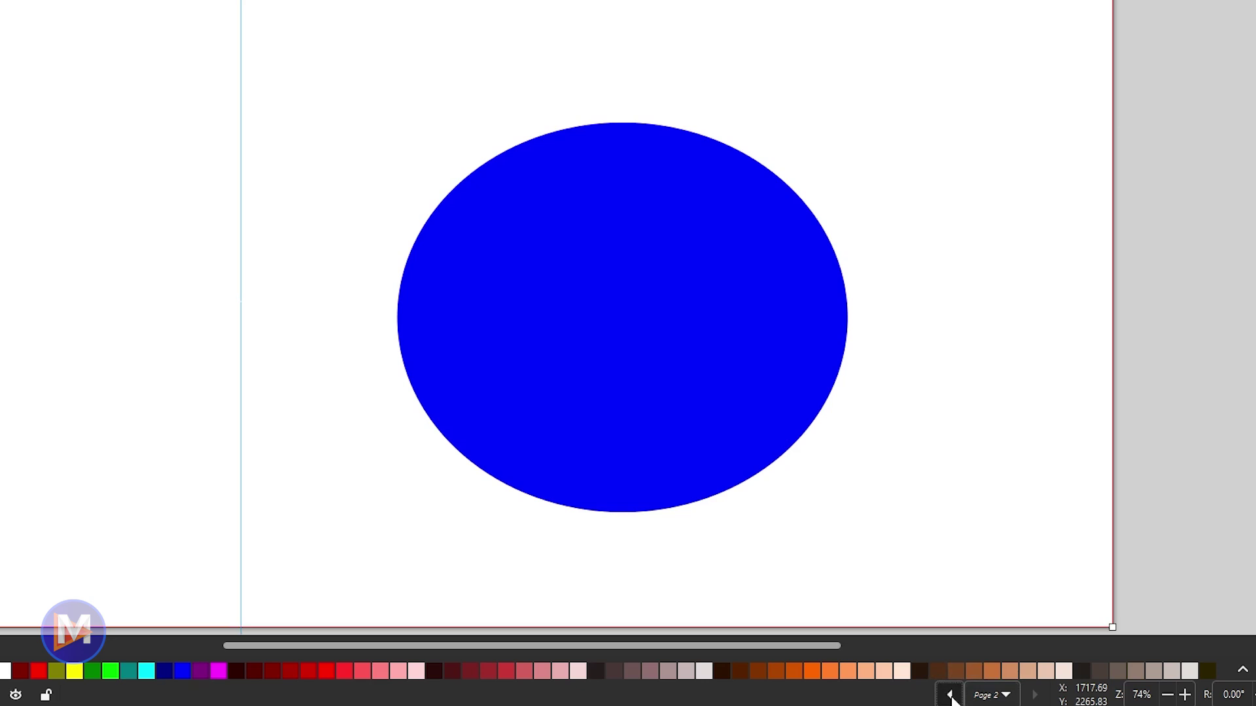
click(949, 695)
click(1035, 695)
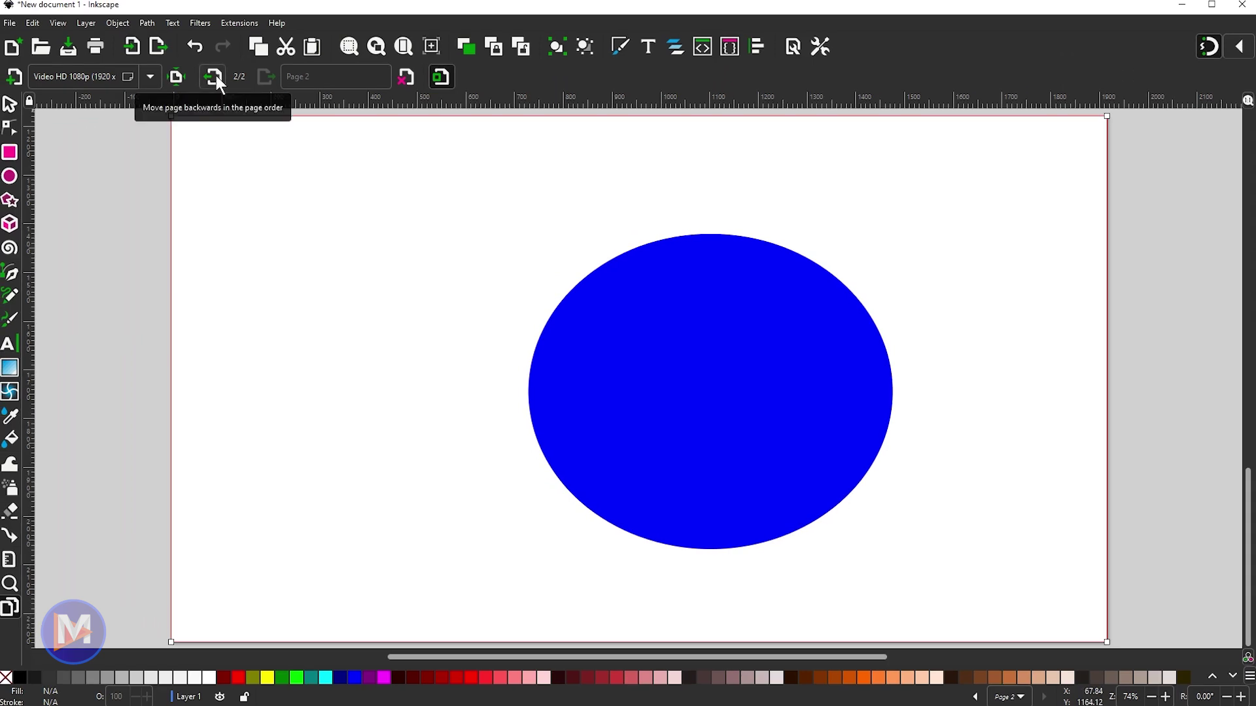
Move the ellipse page backward and forward in the page order, twice.
click(216, 75)
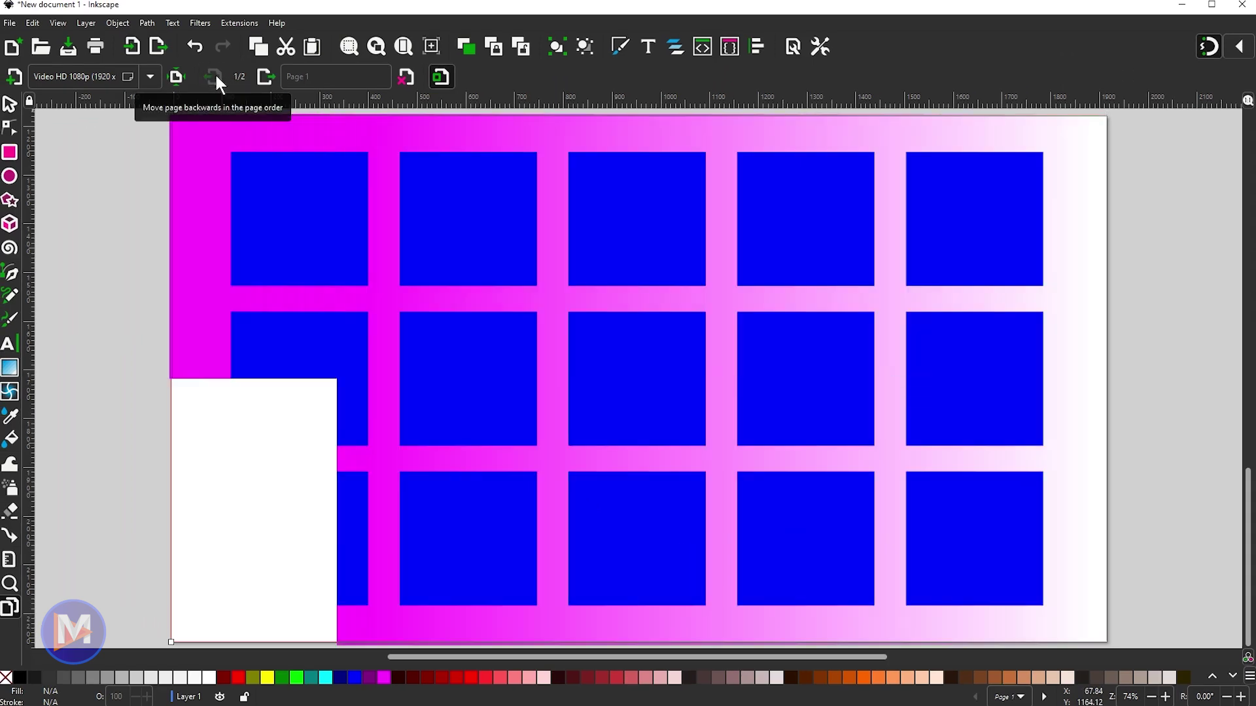
click(266, 77)
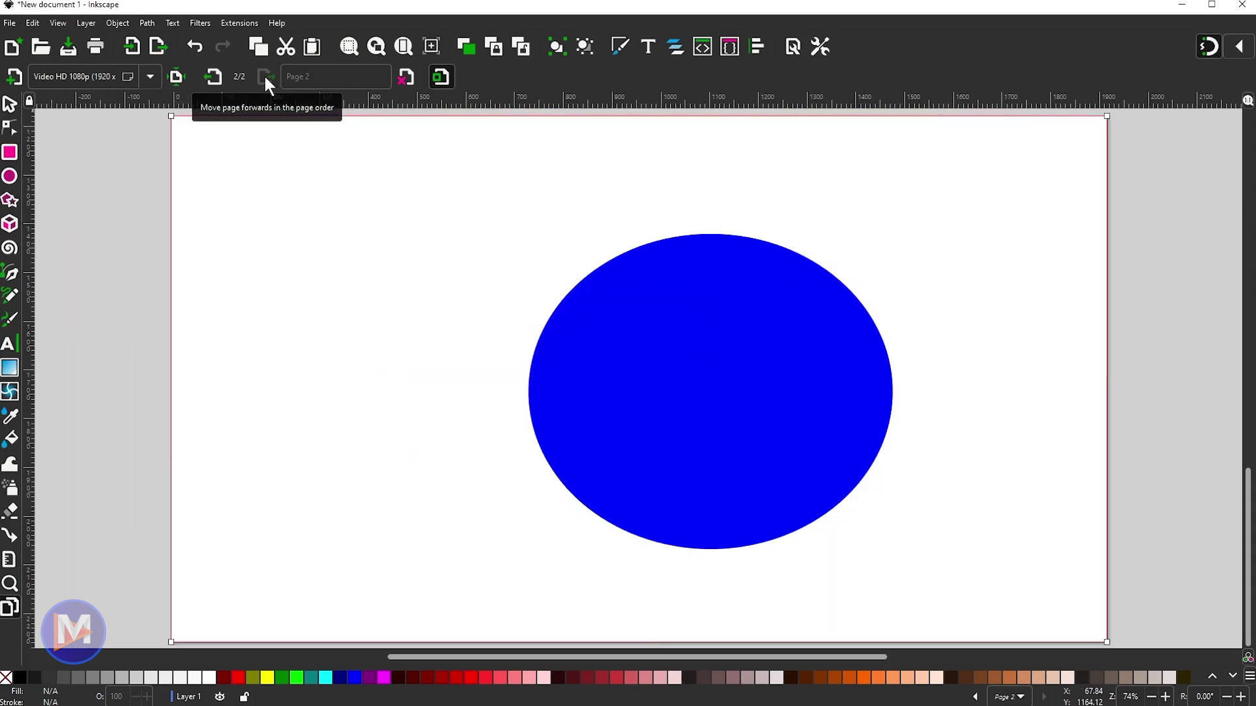
click(210, 76)
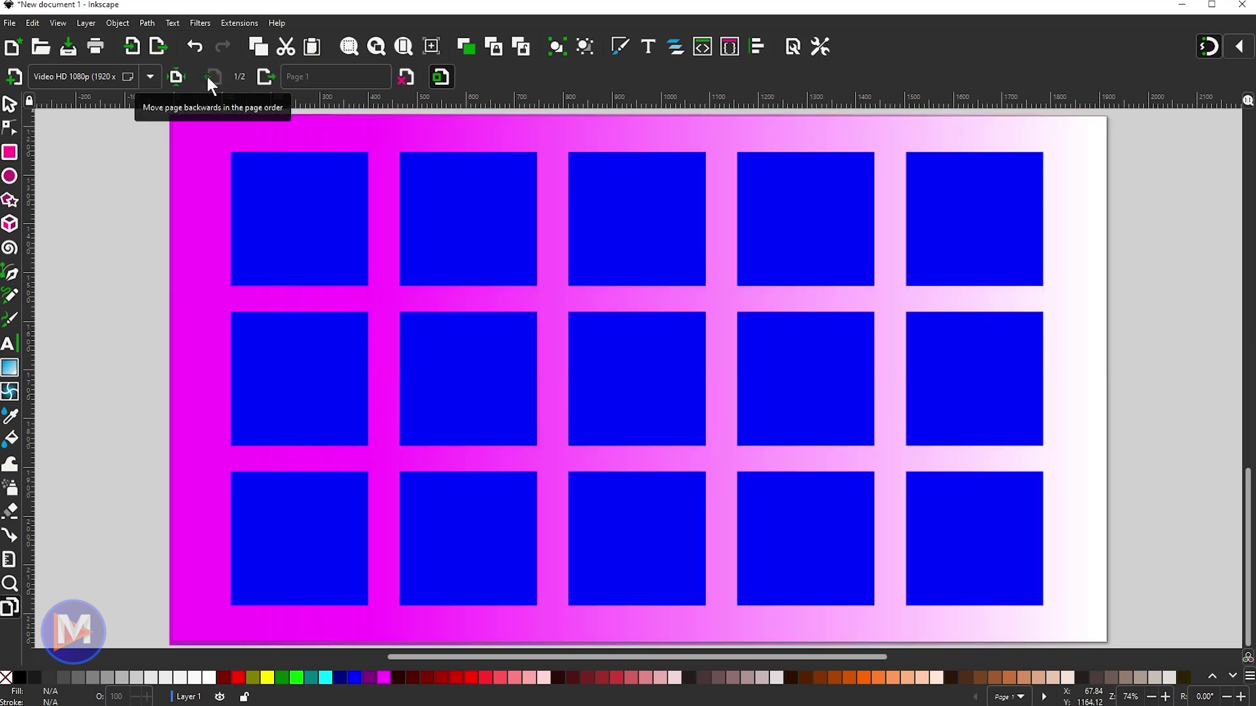
click(265, 77)
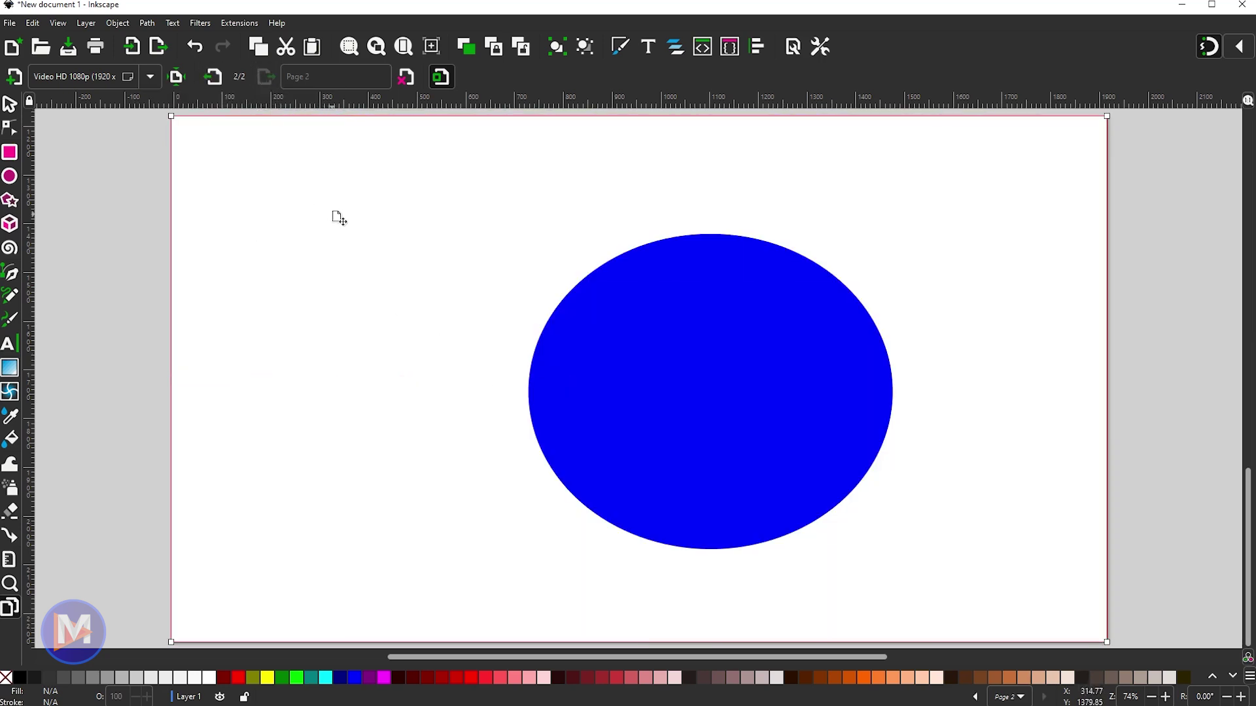
Delete the ellipse page and zoom out to view the remaining page.
click(405, 77)
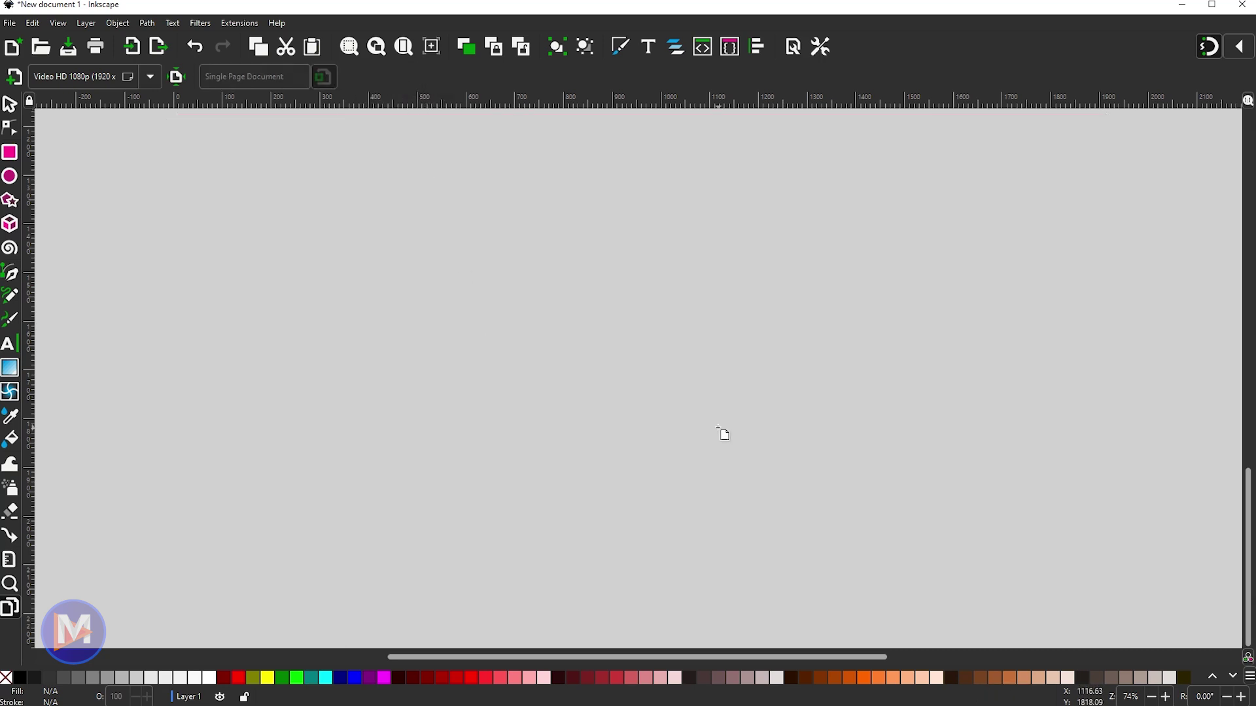
ctrl+scroll(722, 431, down, 3)
ctrl+scroll(722, 430, down, 1)
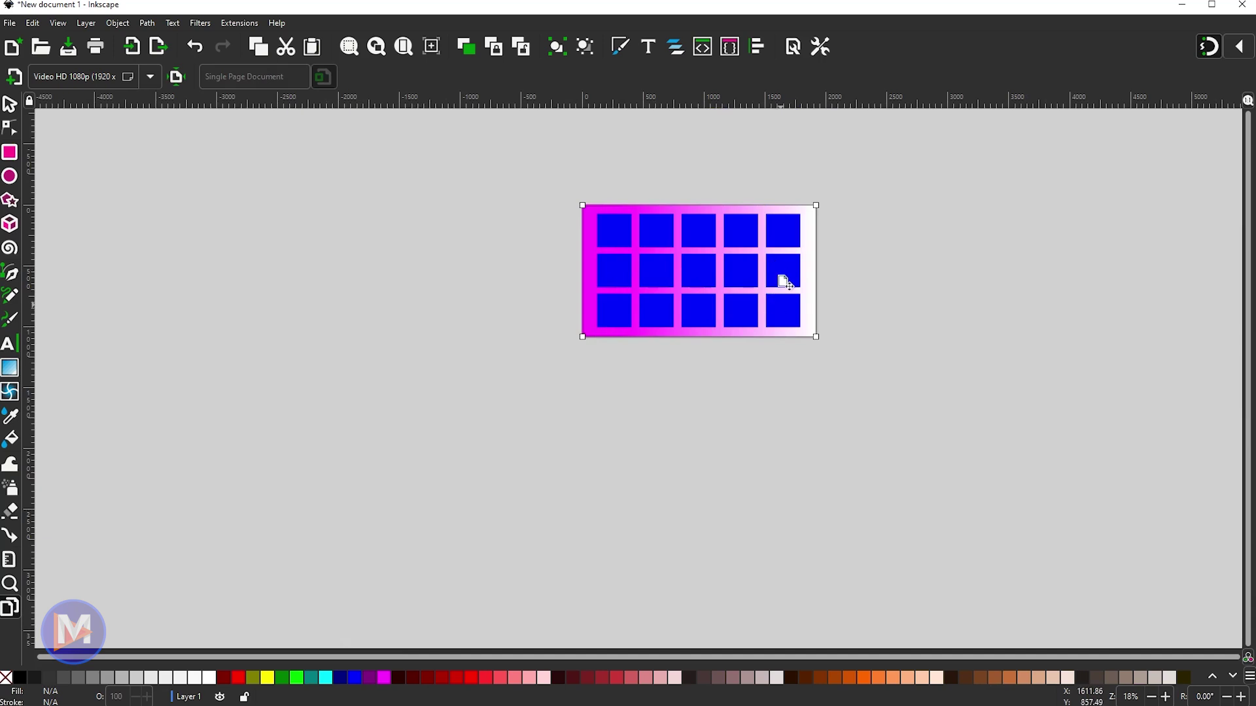
ctrl+scroll(793, 232, up, 1)
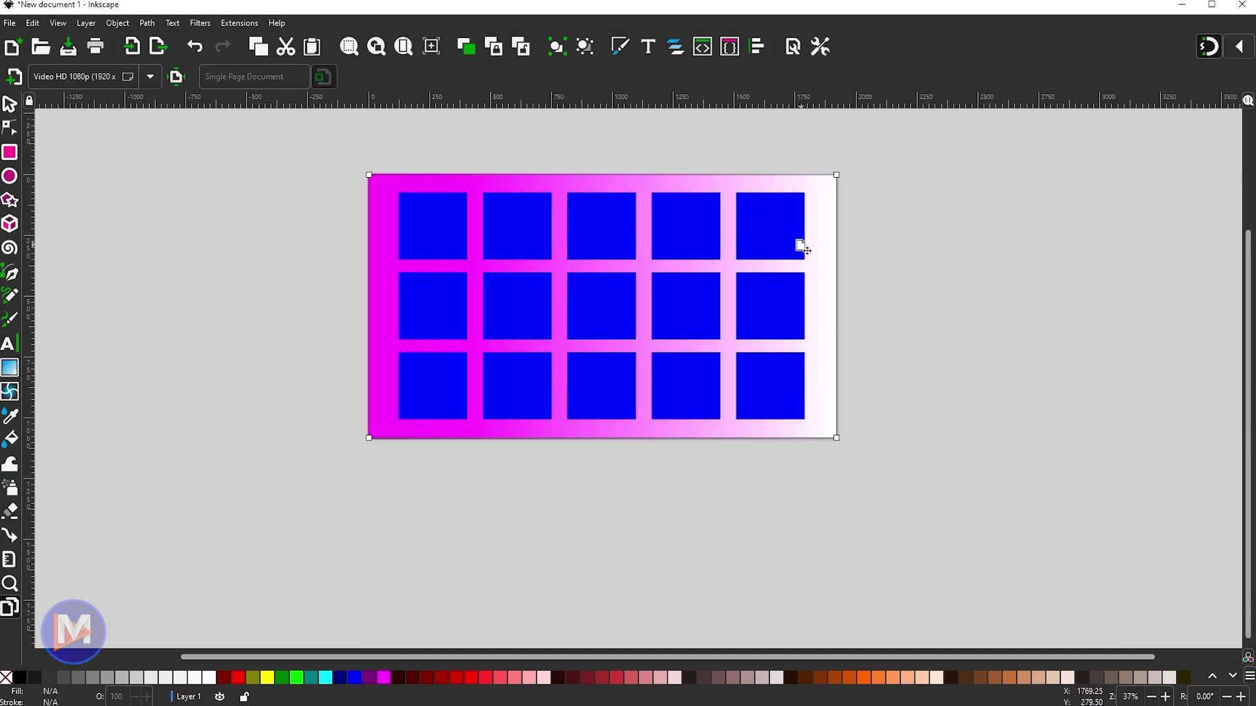
scroll(852, 292, up, 2)
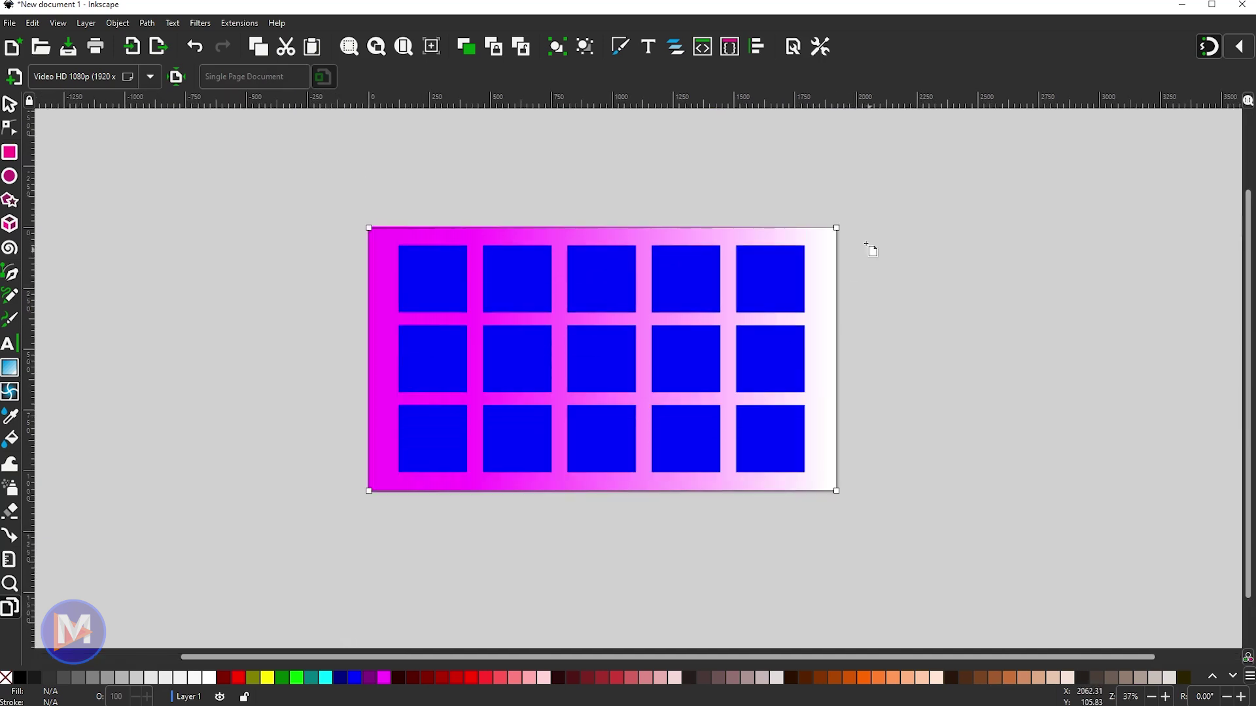
Add a second page and drag it with 'Move overlapping objects' on, nudging it left.
click(15, 77)
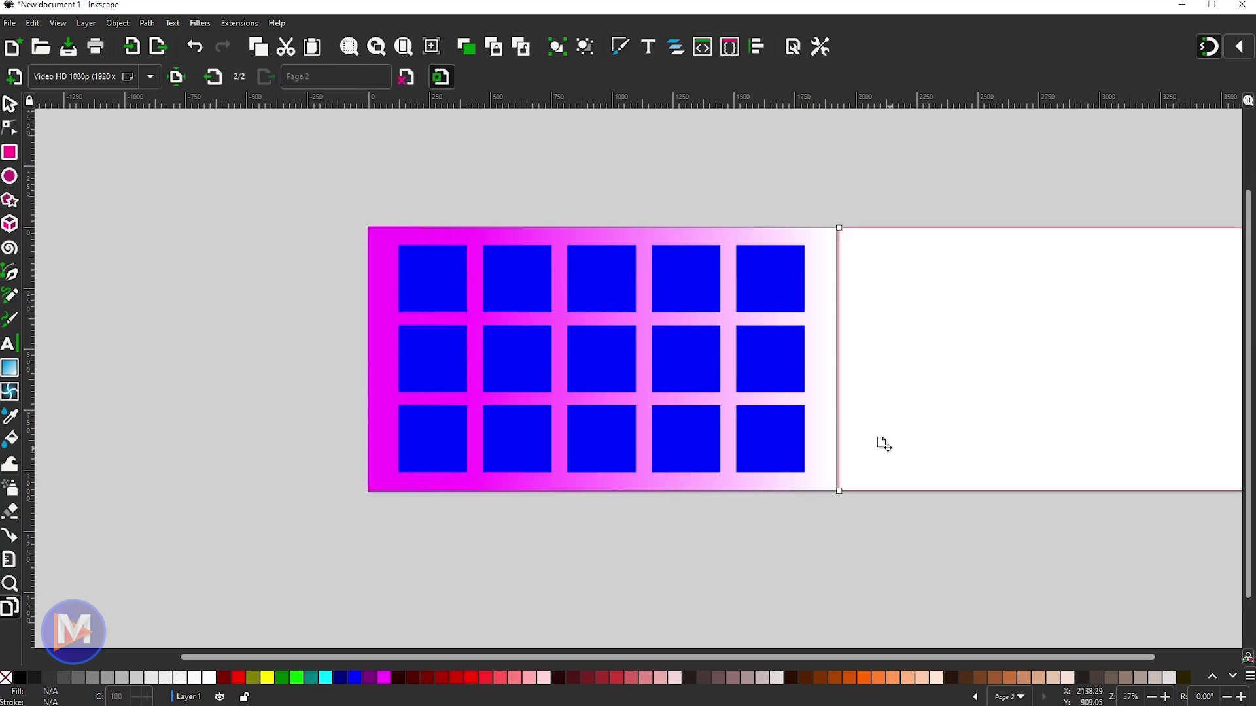
mouse_move(961, 399)
mouse_down()
mouse_move(1020, 390)
mouse_move(975, 392)
mouse_up()
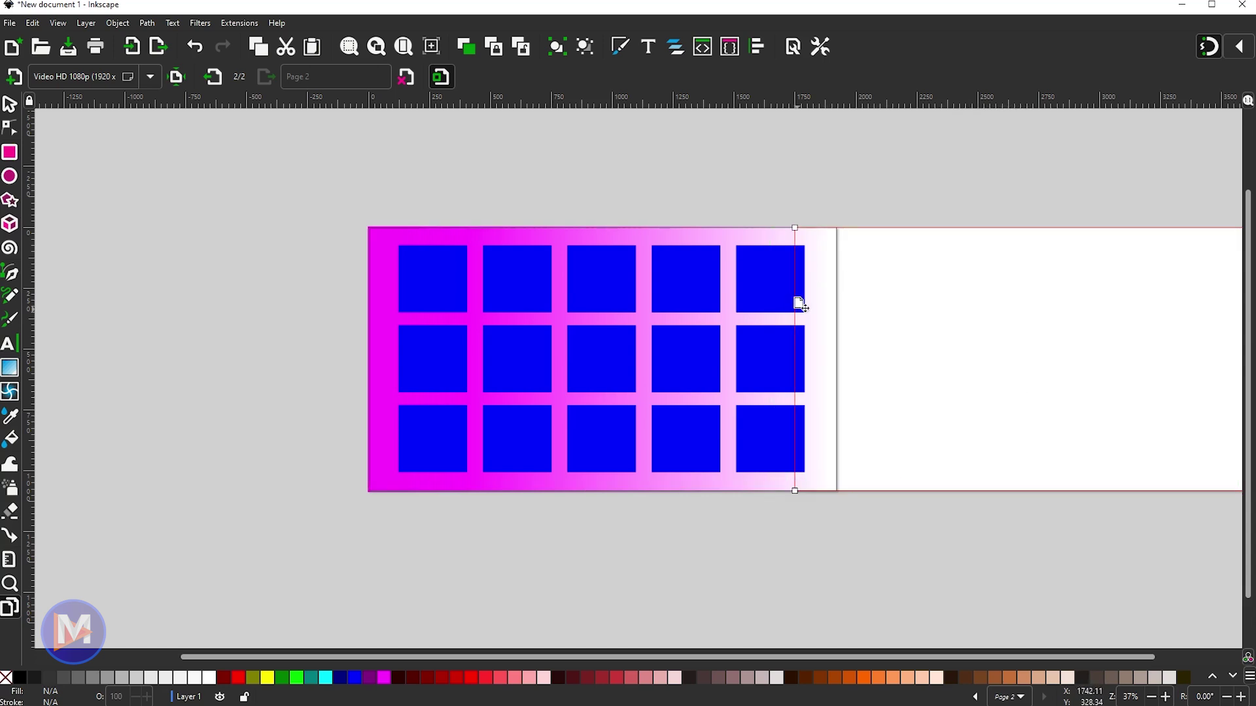
click(441, 78)
drag(906, 342, 1052, 301)
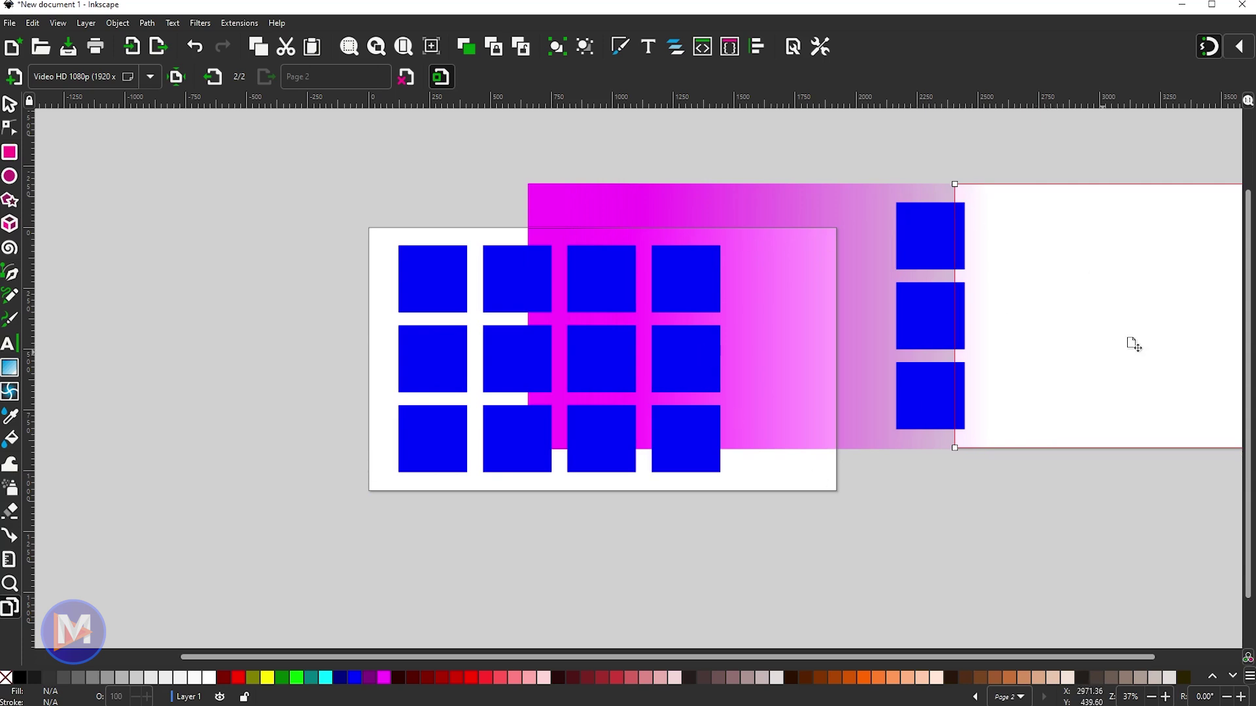
key(Left)
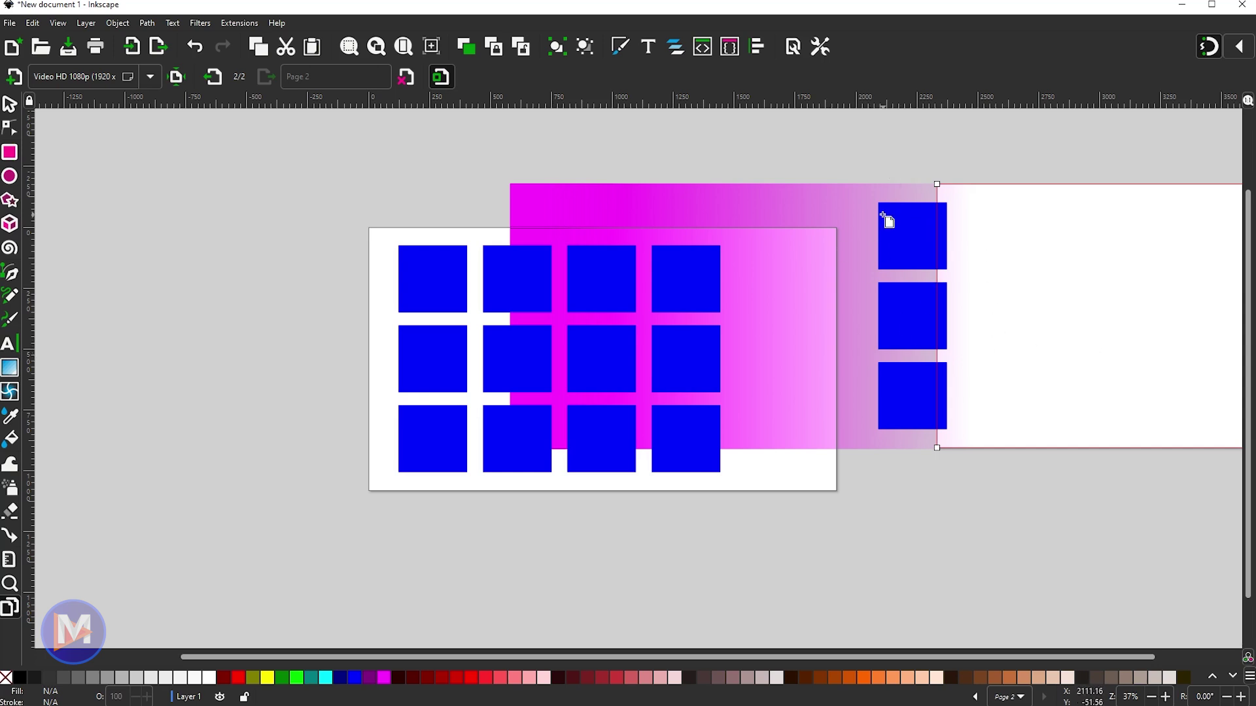
click(440, 76)
Drag the blank page around, undo the moves, and delete the blank second page.
drag(1040, 290, 854, 493)
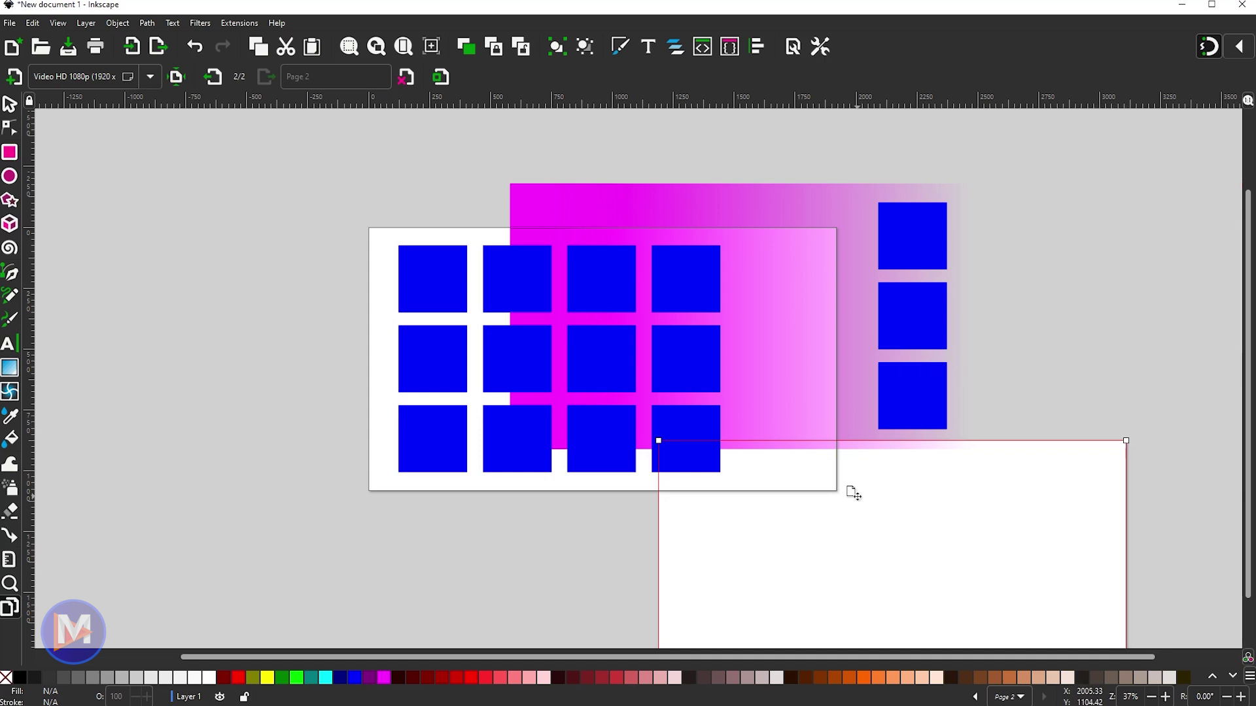
drag(959, 535, 1071, 572)
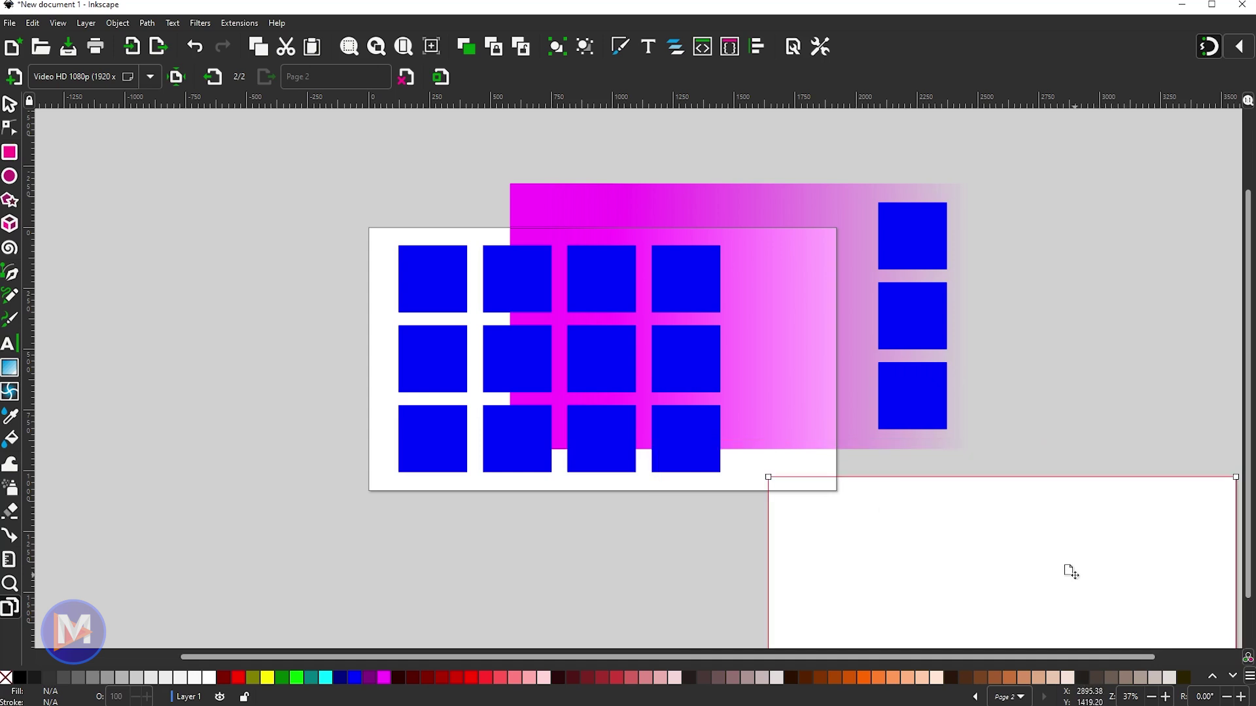
key(ctrl+z)
key(ctrl+z)
key(ctrl+z)
key(ctrl+z)
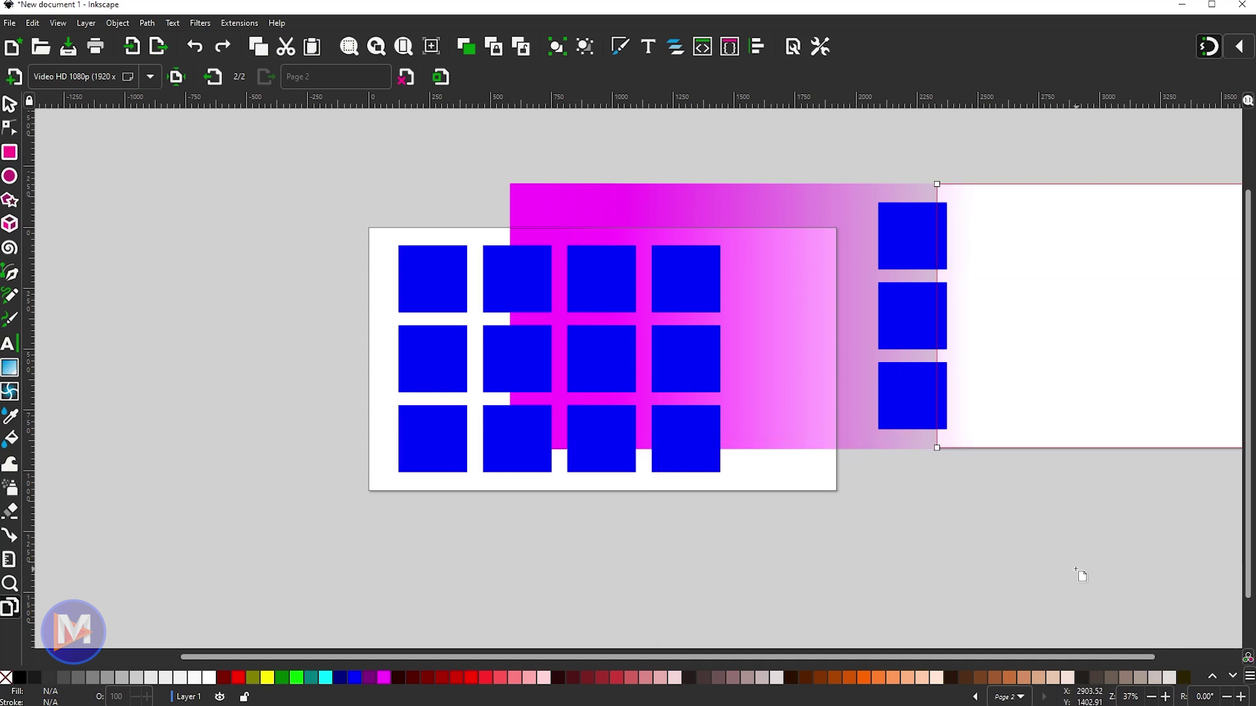
key(ctrl+z)
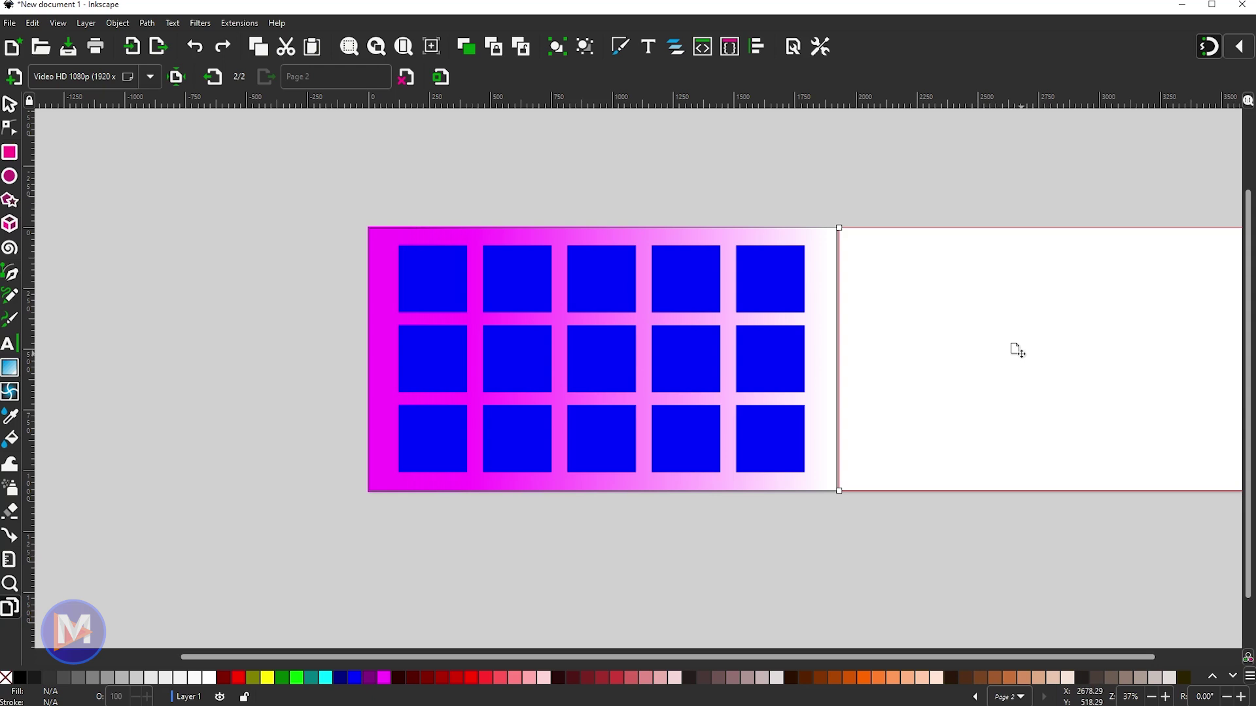
key(Delete)
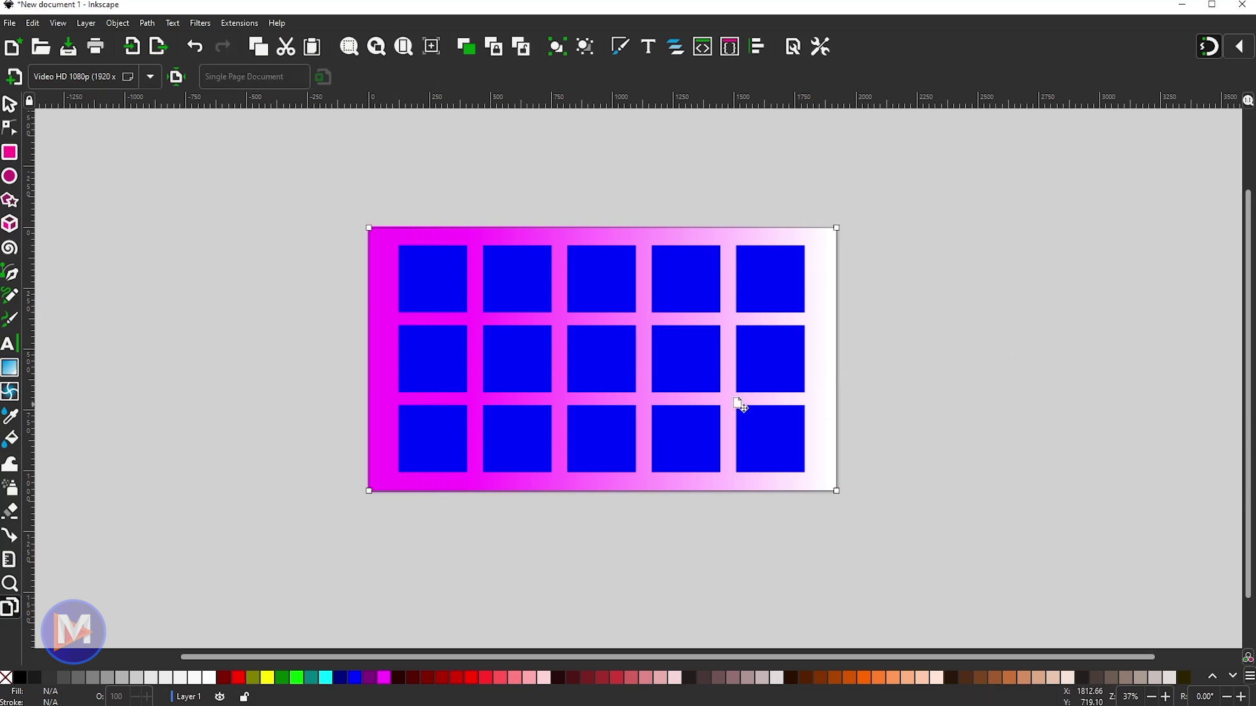
Add a fresh blank page to the right of the gradient squares page.
drag(698, 526, 661, 516)
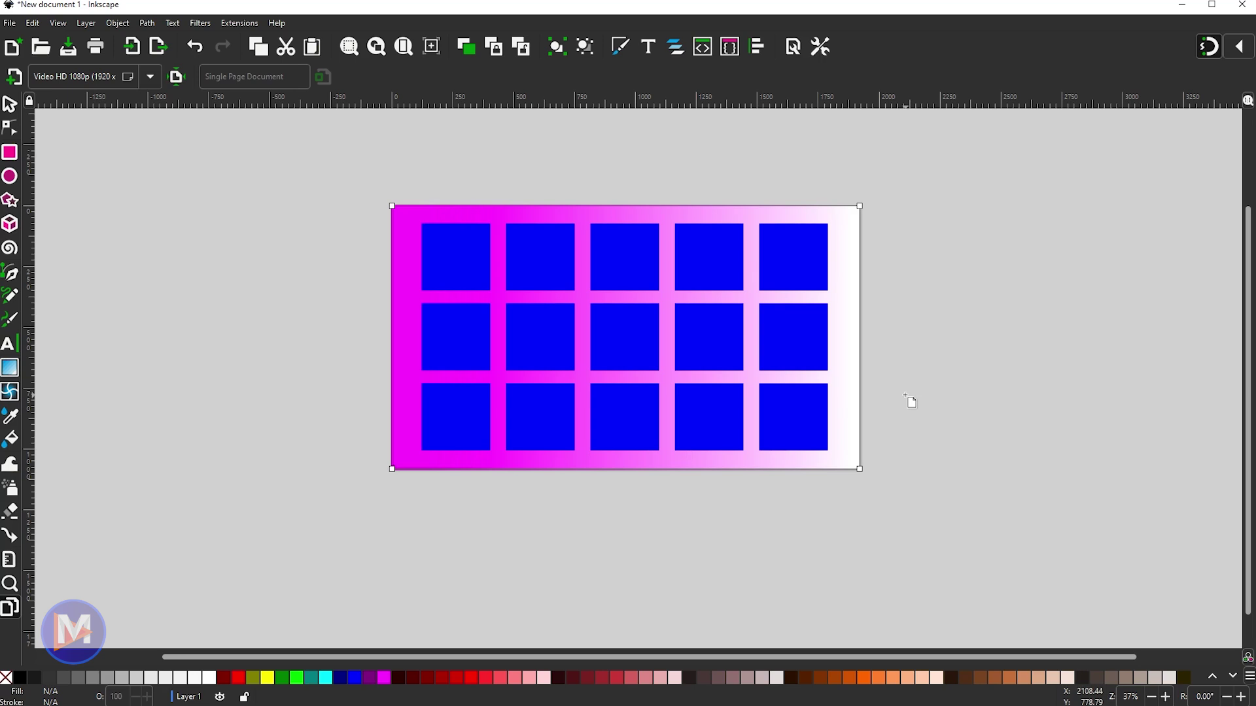
click(886, 493)
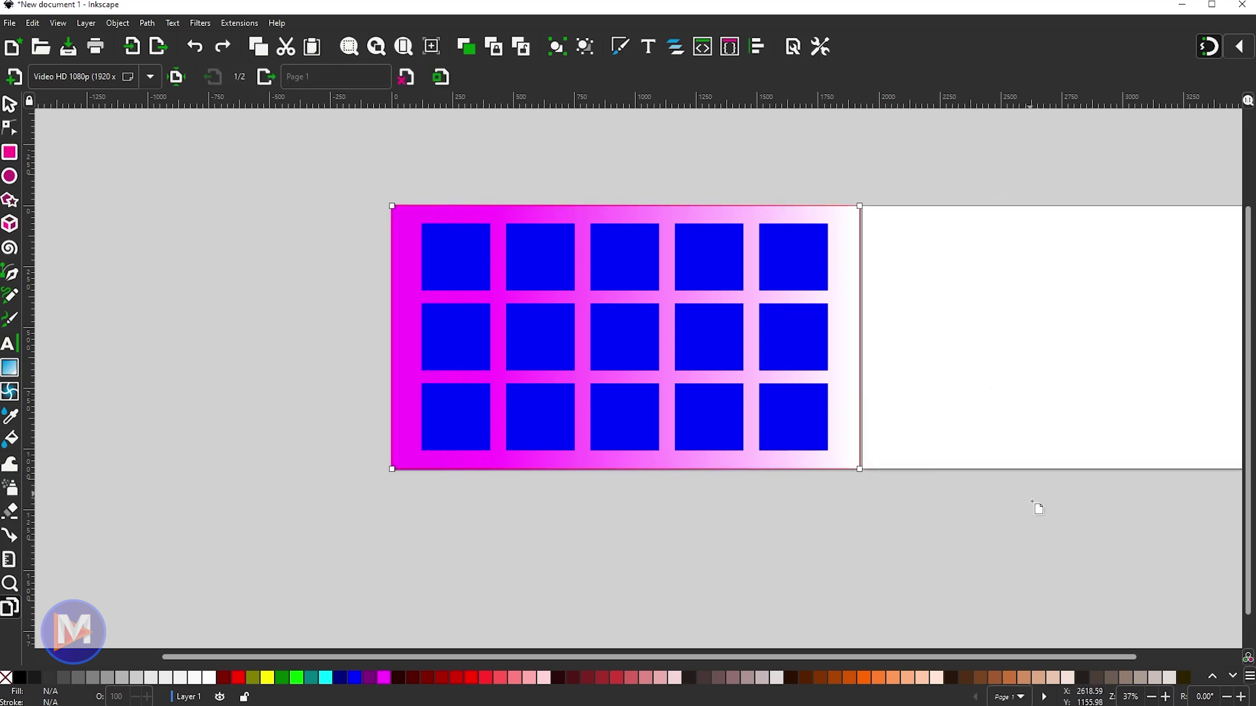
scroll(936, 517, right, 3)
scroll(936, 516, right, 2)
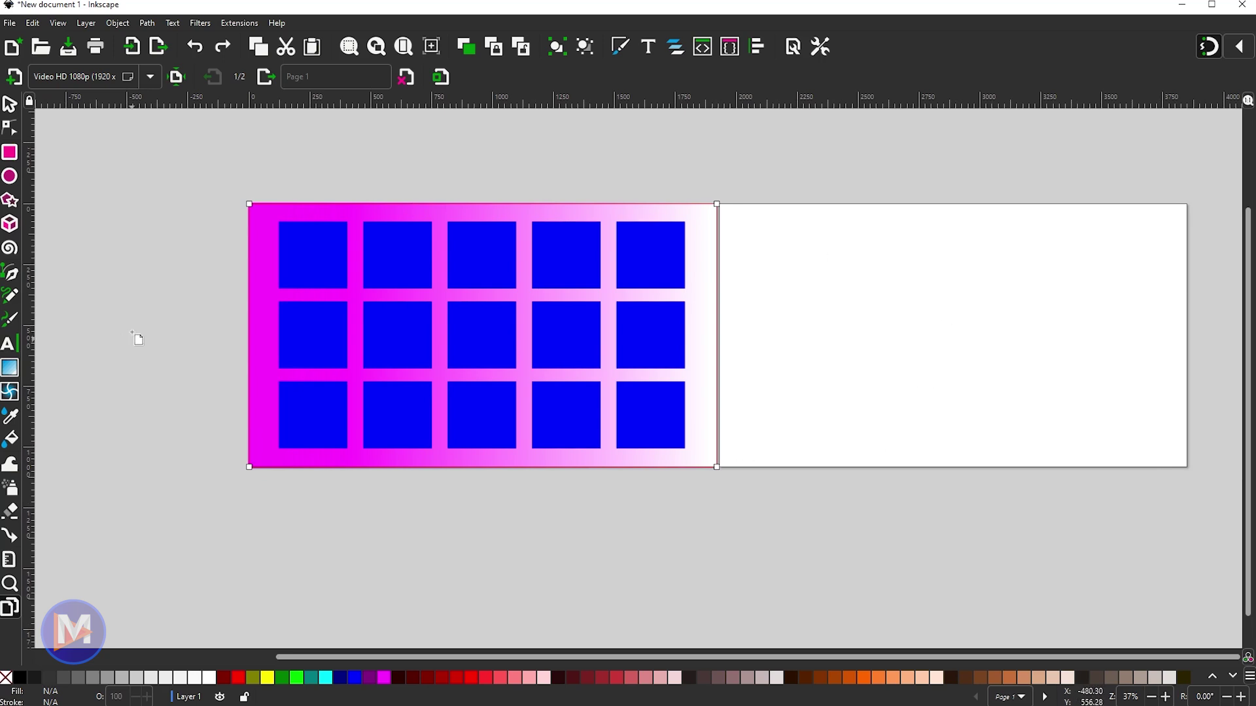
click(10, 23)
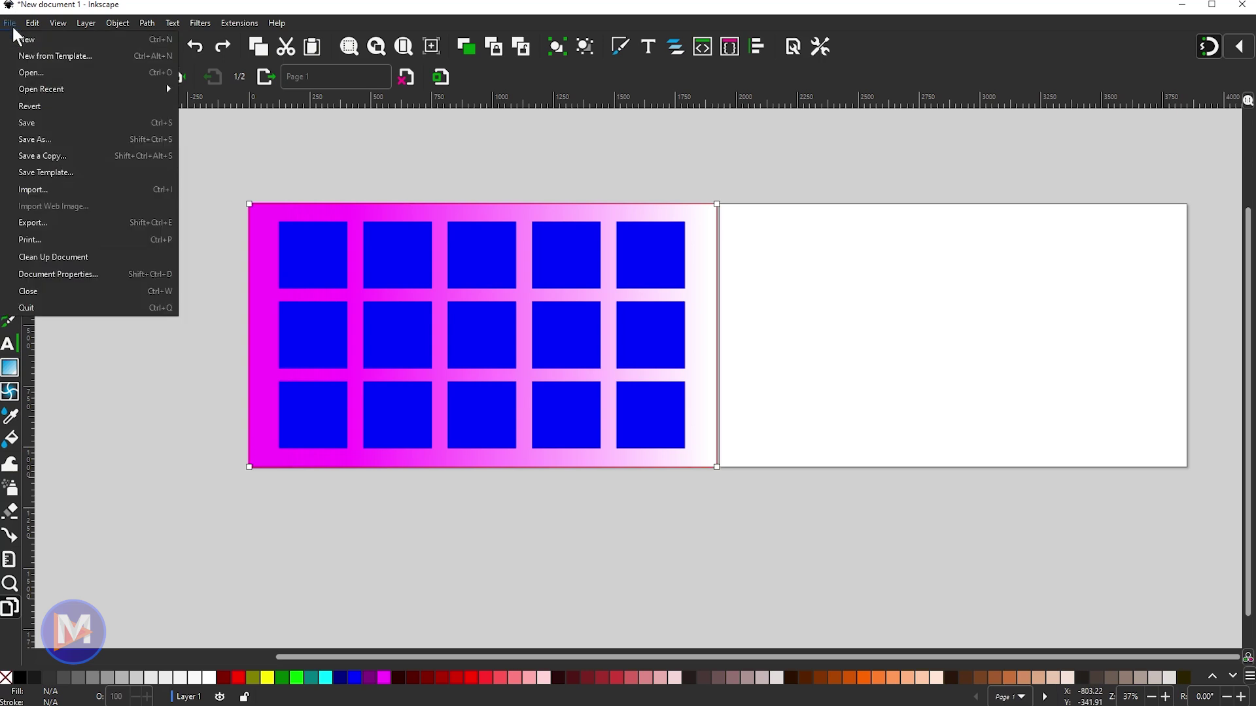
click(48, 155)
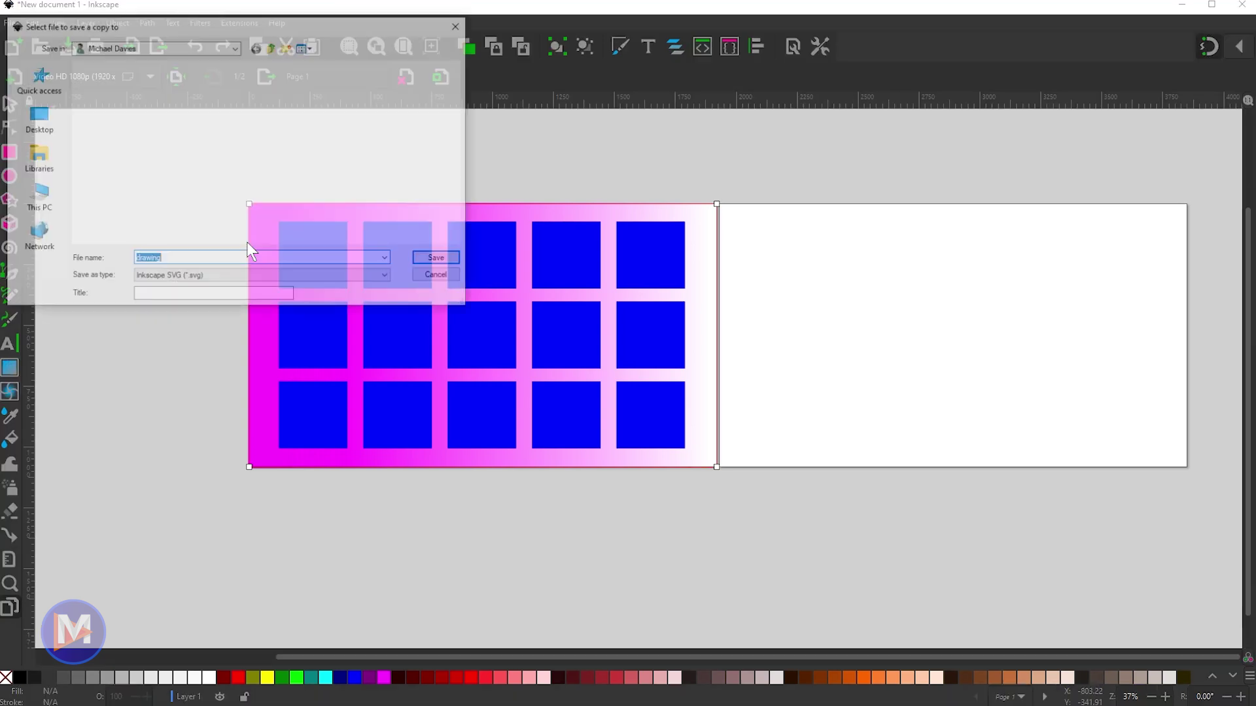
click(252, 278)
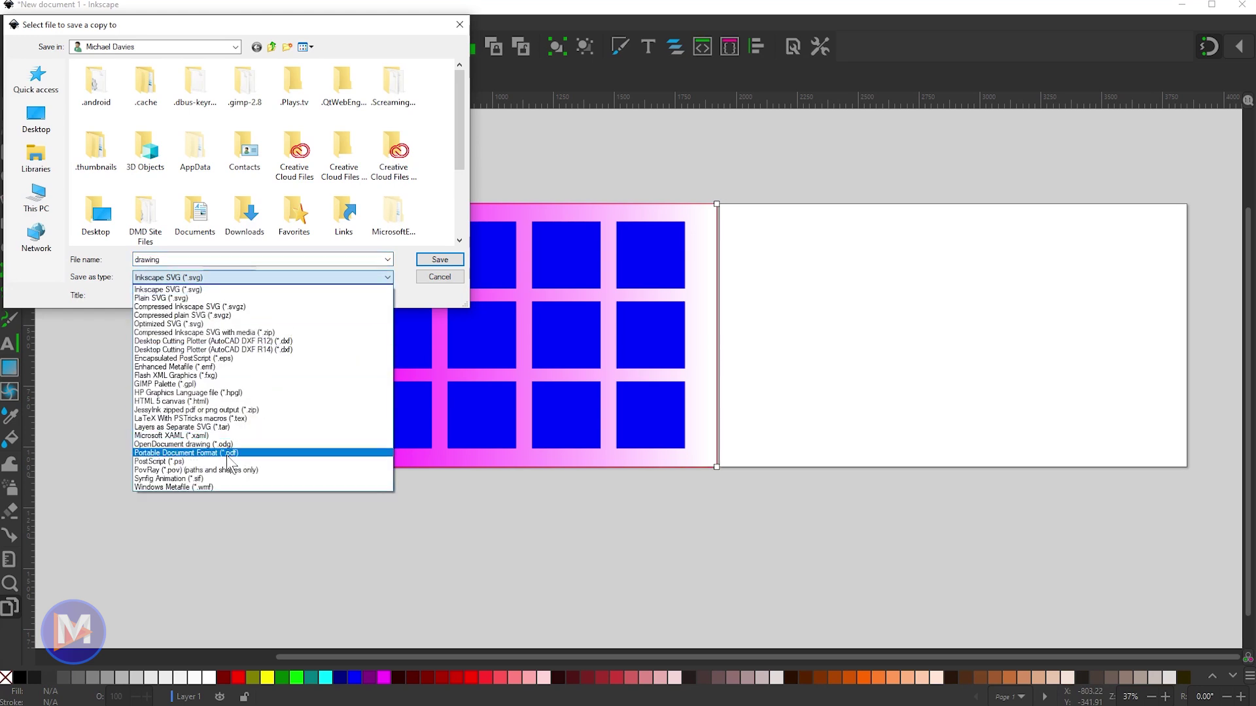
click(265, 452)
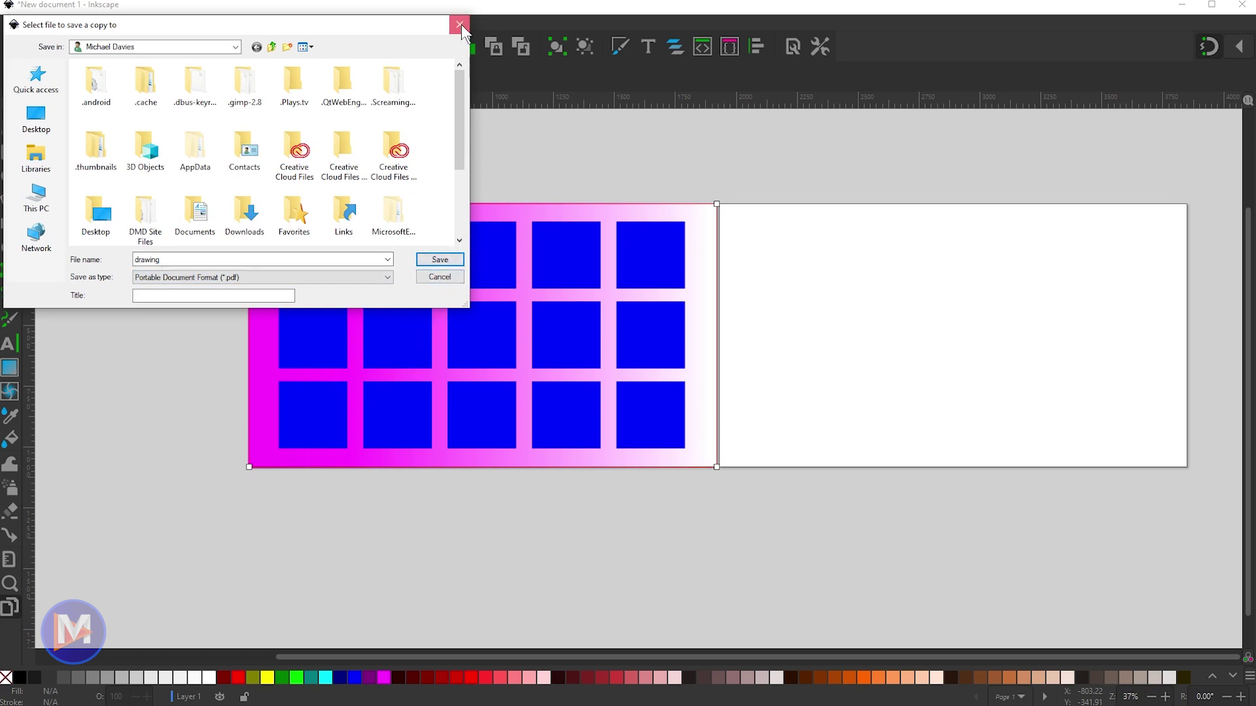
key(Return)
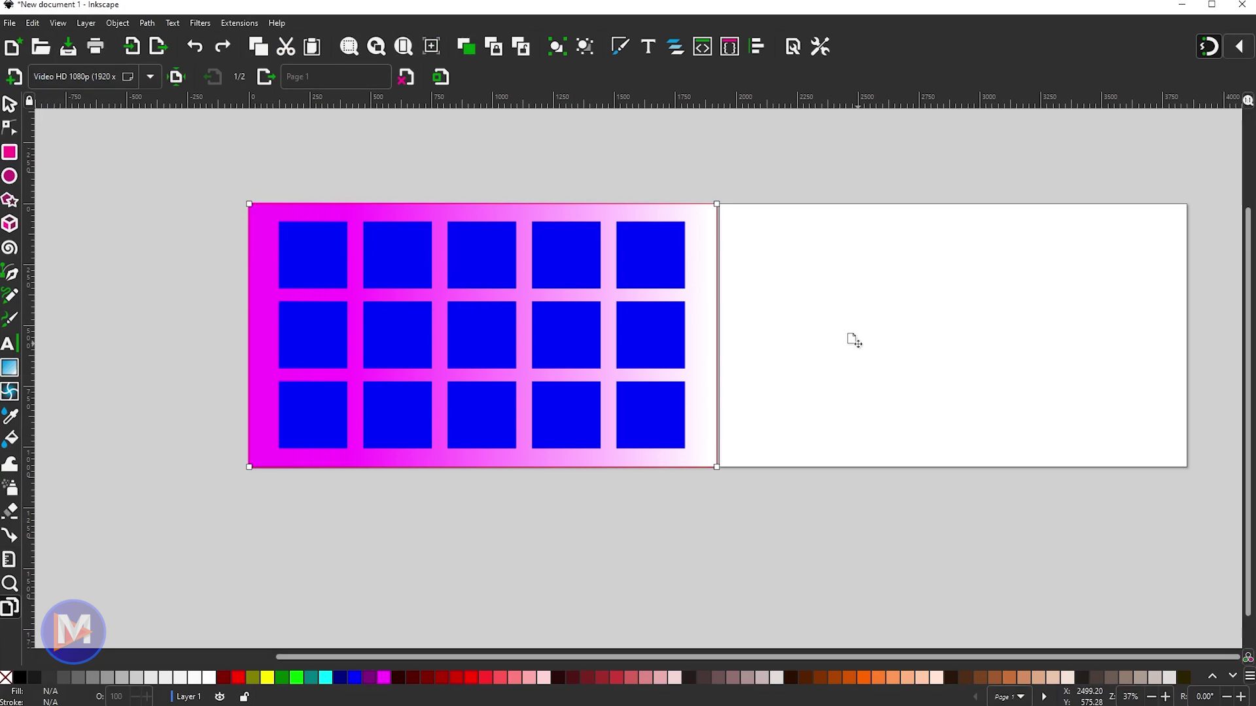
click(857, 343)
Delete the blank Page 2 with the Delete page button.
click(407, 77)
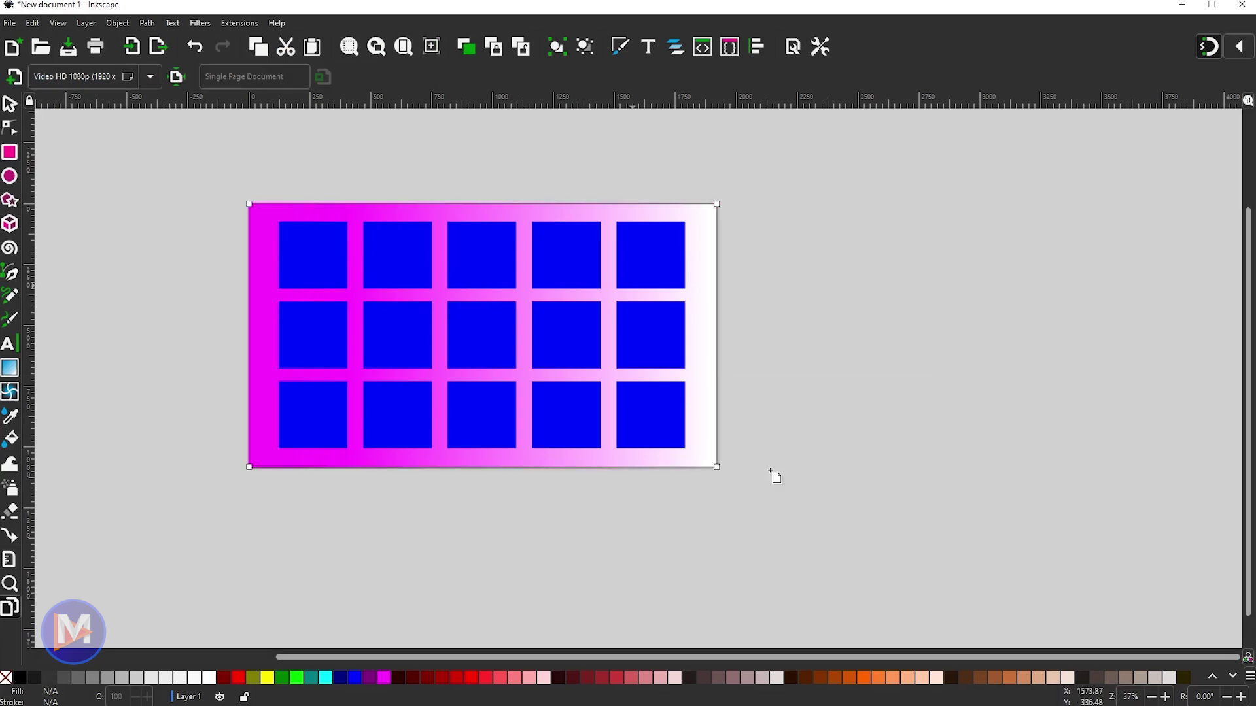